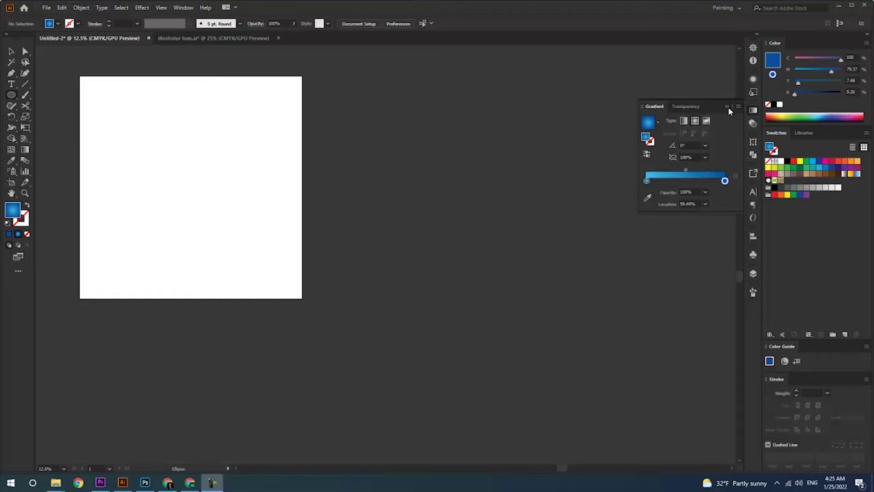
Set fill to None and stroke to black 0.25 pt, then draw a circle in the upper-left.
{"action": "right_click", "coordinate": [8, 97]}
{"action": "left_click", "coordinate": [27, 234]}
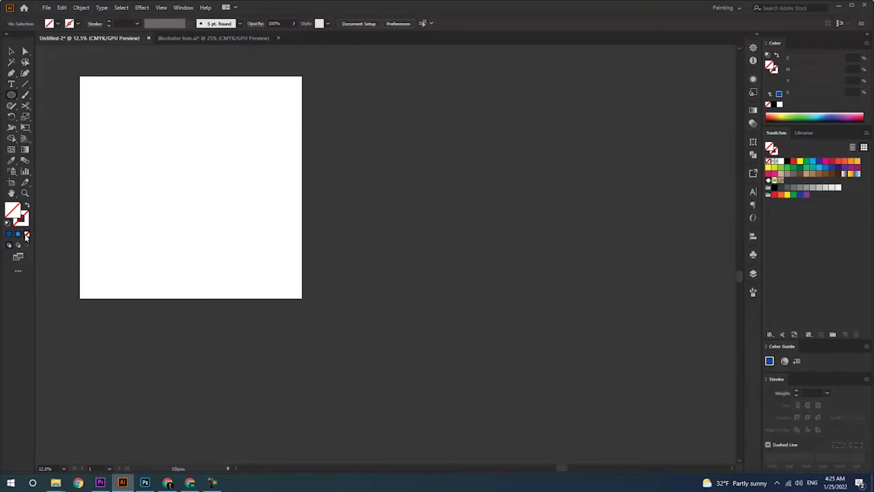
{"action": "left_click", "coordinate": [110, 24]}
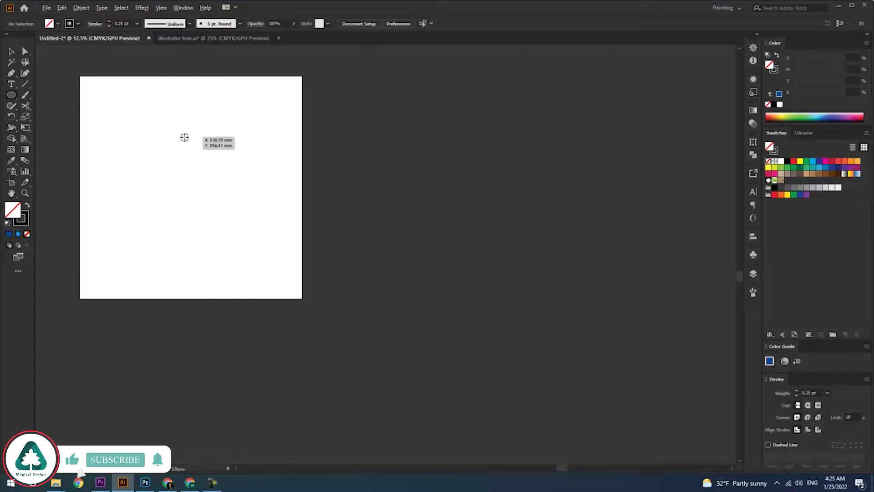
{"action": "left_click_drag", "start_coordinate": [182, 140], "coordinate": [216, 174]}
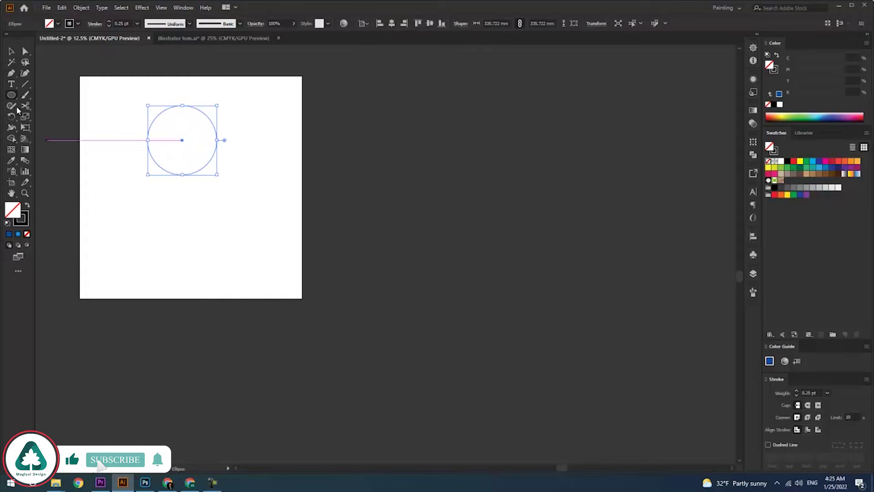
Select the new circle with the Selection tool, ready to copy it.
{"action": "left_click", "coordinate": [11, 51]}
{"action": "left_click", "coordinate": [165, 115]}
{"action": "left_click", "coordinate": [179, 109]}
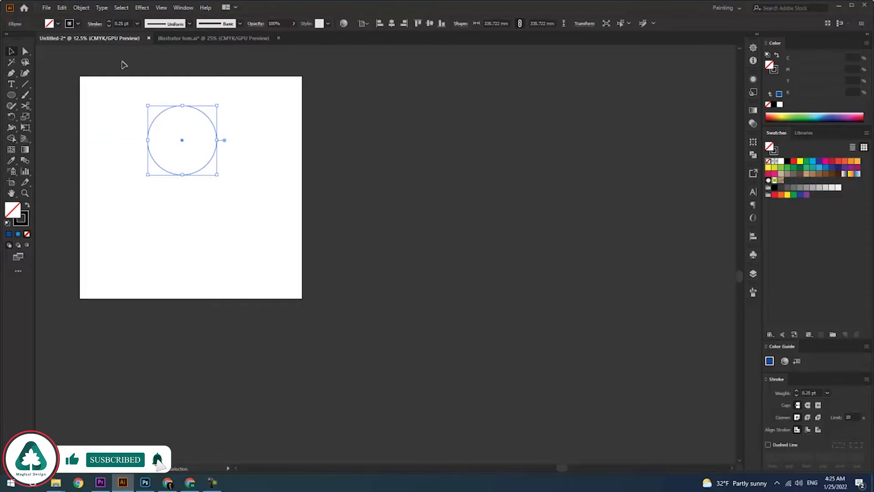
{"action": "left_click", "coordinate": [62, 8]}
Paste a copy of the circle in front and shrink it into a small inner circle.
{"action": "left_click", "coordinate": [76, 51]}
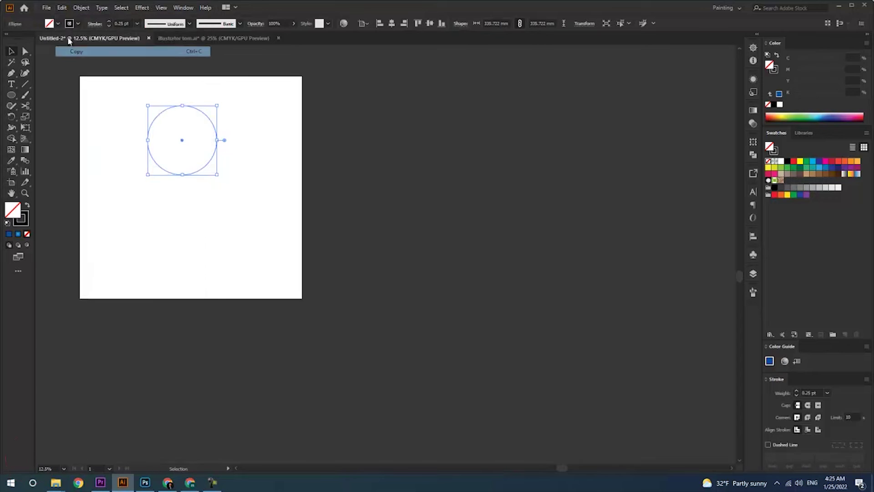
{"action": "left_click", "coordinate": [62, 8]}
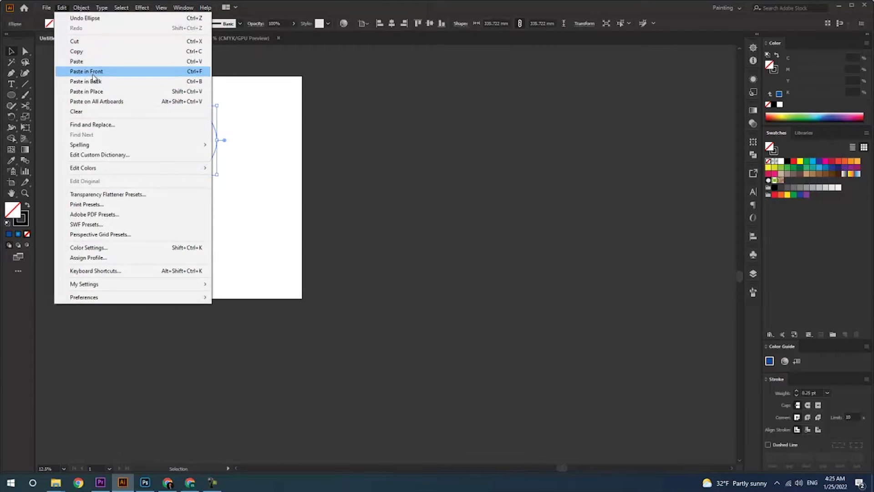
{"action": "left_click", "coordinate": [87, 71]}
{"action": "left_click_drag", "start_coordinate": [217, 174], "coordinate": [208, 162]}
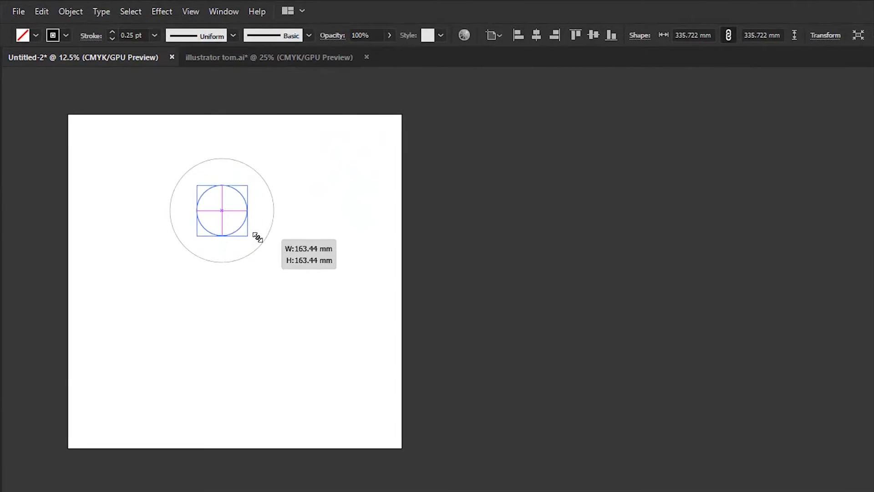
{"action": "left_click_drag", "start_coordinate": [264, 245], "coordinate": [243, 231]}
{"action": "left_click", "coordinate": [275, 289]}
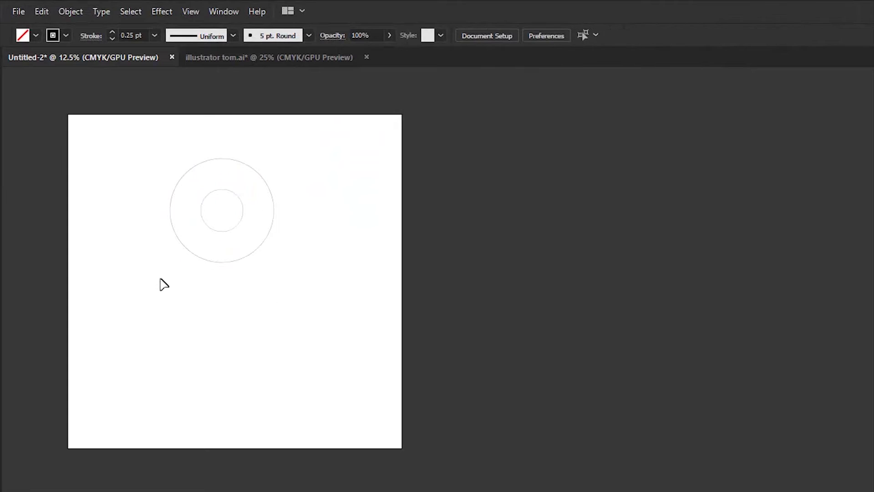
Paste the small circle in front, enlarge it to a medium circle, and align all three.
{"action": "left_click", "coordinate": [222, 190]}
{"action": "left_click", "coordinate": [41, 11]}
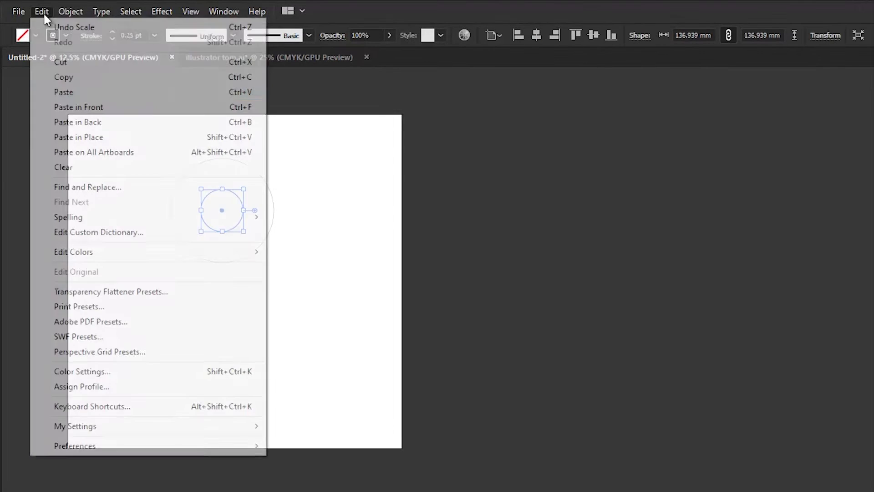
{"action": "left_click", "coordinate": [63, 77]}
{"action": "left_click", "coordinate": [42, 11]}
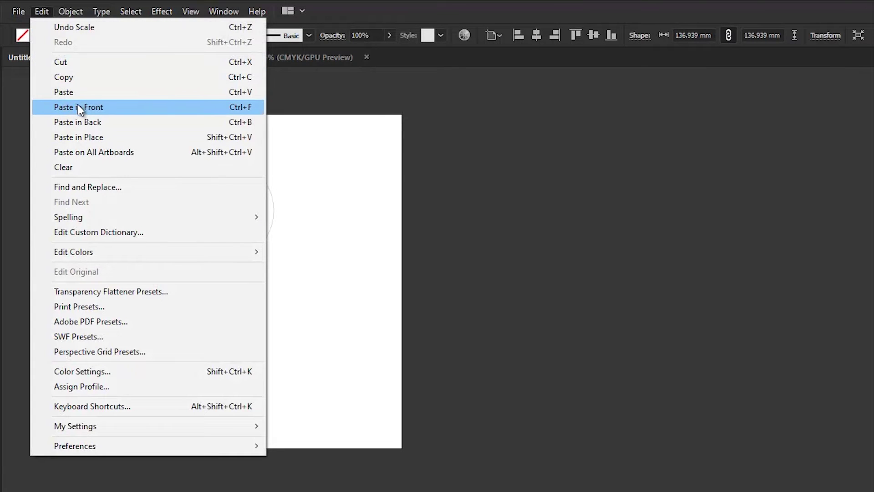
{"action": "left_click", "coordinate": [90, 108]}
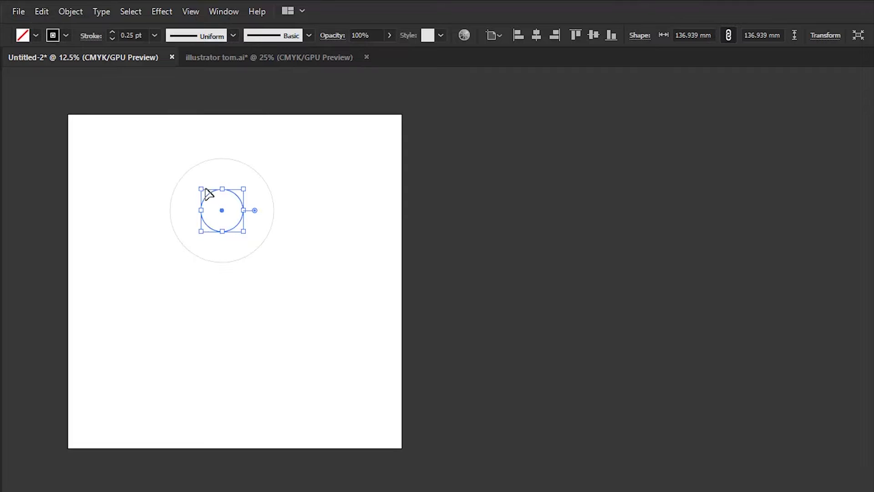
{"action": "left_click_drag", "start_coordinate": [203, 191], "coordinate": [130, 159]}
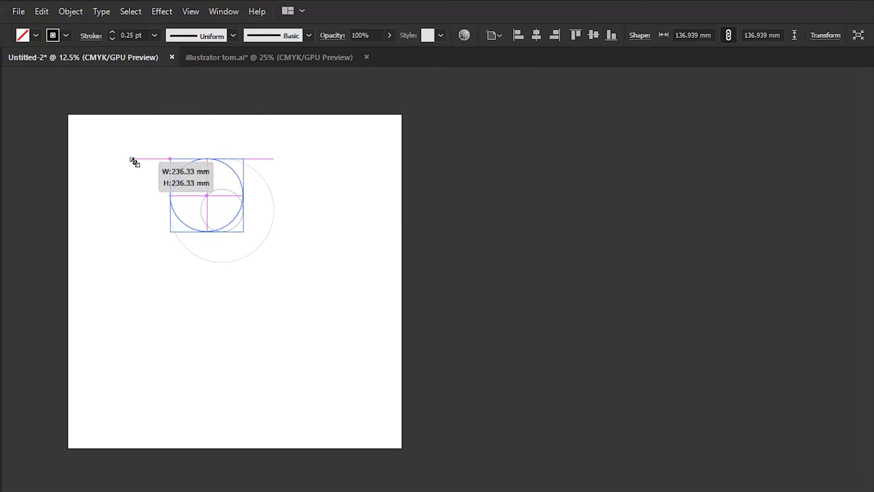
{"action": "left_click_drag", "start_coordinate": [138, 155], "coordinate": [294, 269]}
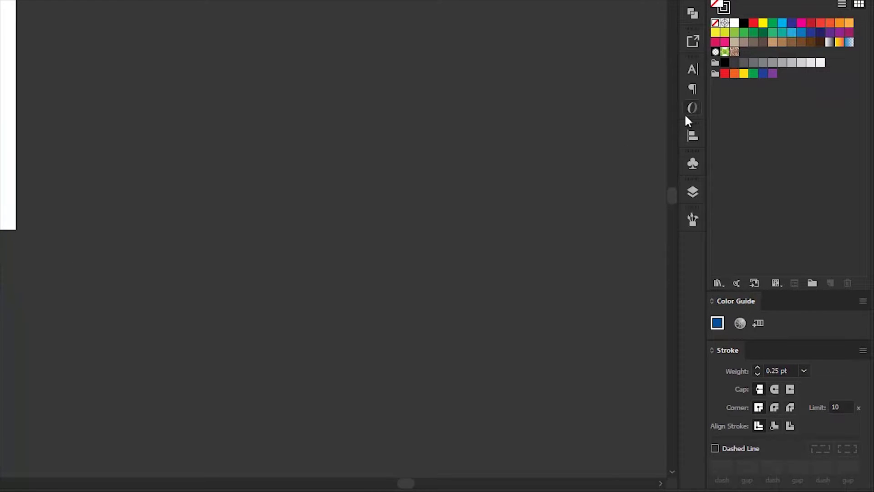
{"action": "left_click", "coordinate": [691, 133]}
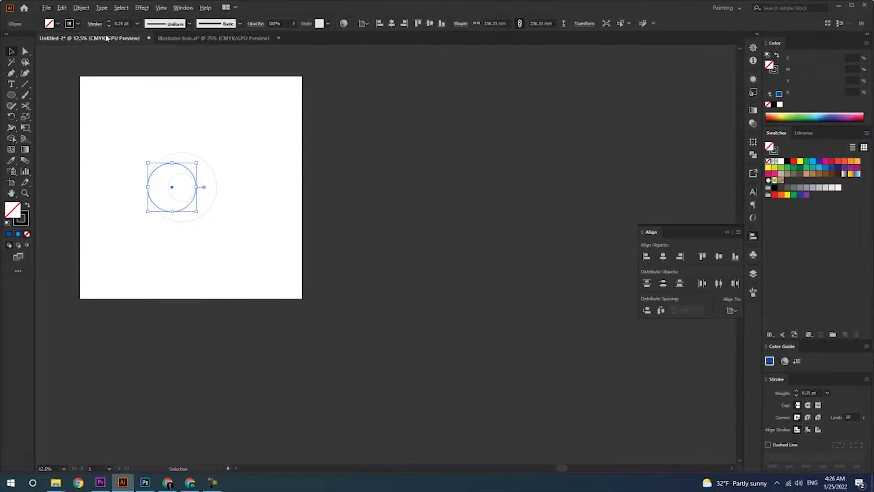
Paste a copy of the medium circle and shift it right to overlap the first.
{"action": "left_click", "coordinate": [61, 7]}
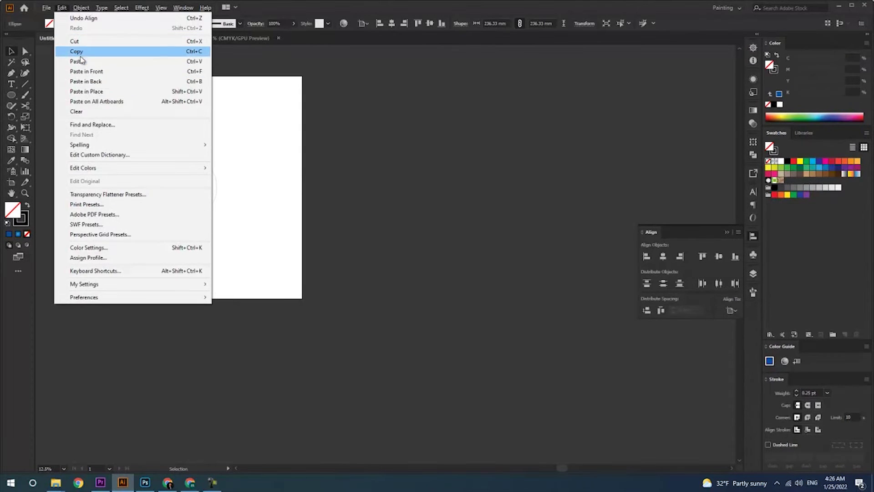
{"action": "left_click", "coordinate": [92, 53]}
{"action": "left_click", "coordinate": [63, 8]}
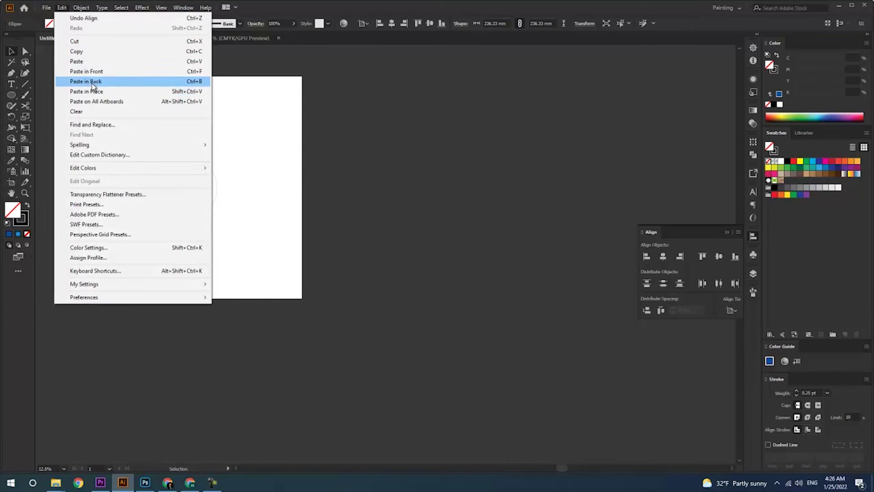
{"action": "left_click", "coordinate": [92, 72]}
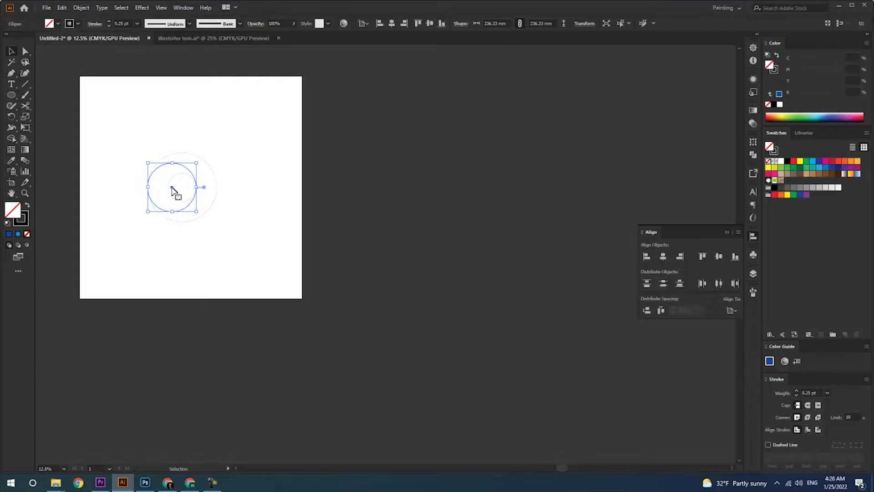
{"action": "left_click_drag", "start_coordinate": [174, 191], "coordinate": [185, 191]}
Select both overlapping medium circles, copy them, and paste the pair in front.
{"action": "left_click", "coordinate": [283, 250]}
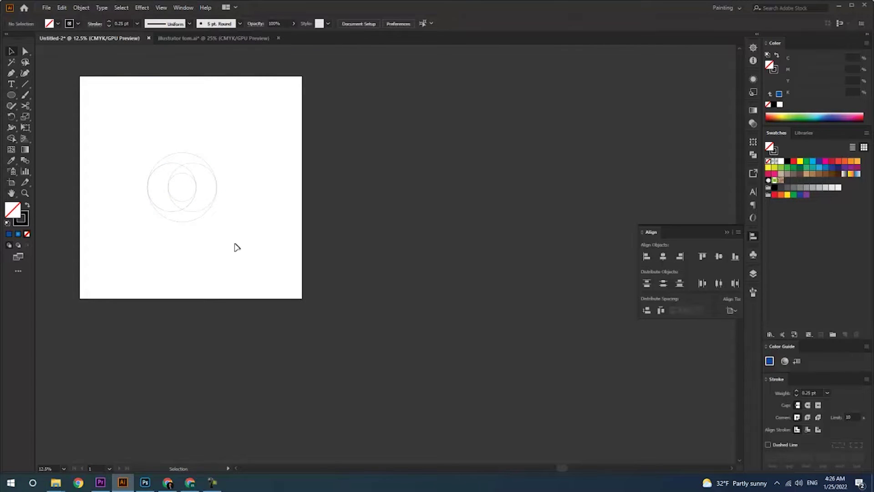
{"action": "left_click", "coordinate": [172, 164]}
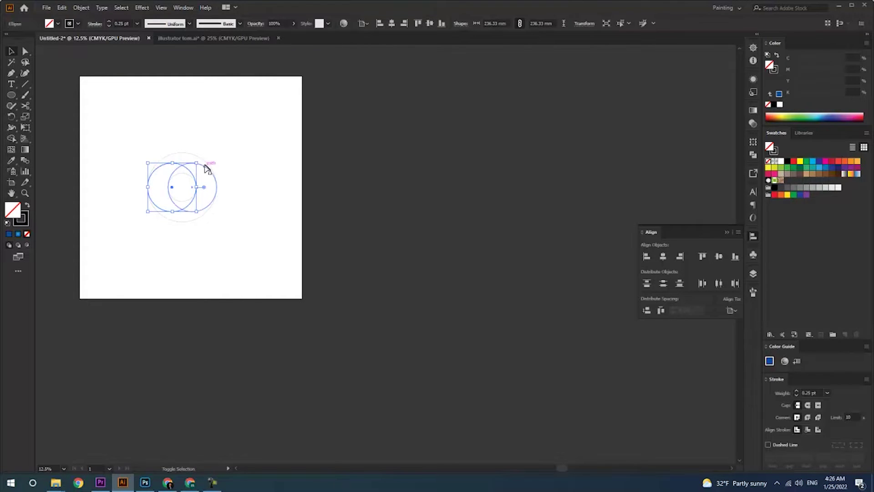
{"action": "left_click", "coordinate": [62, 8]}
{"action": "left_click", "coordinate": [61, 8]}
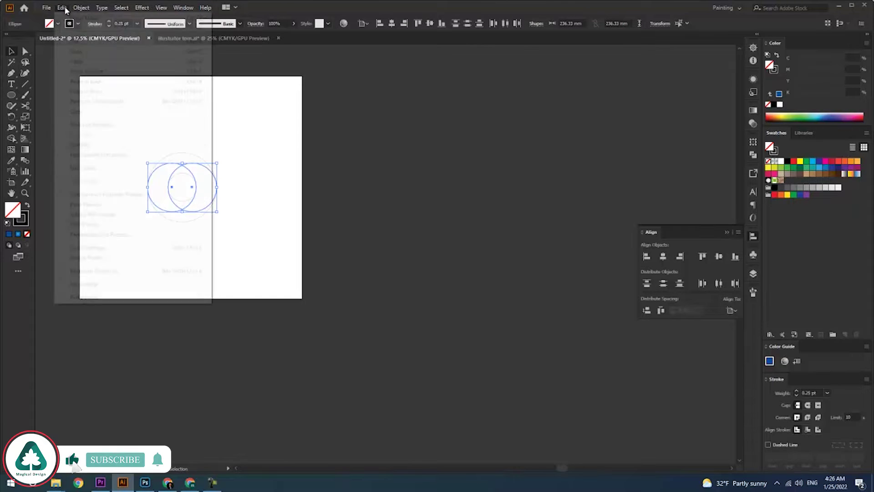
{"action": "left_click", "coordinate": [87, 72]}
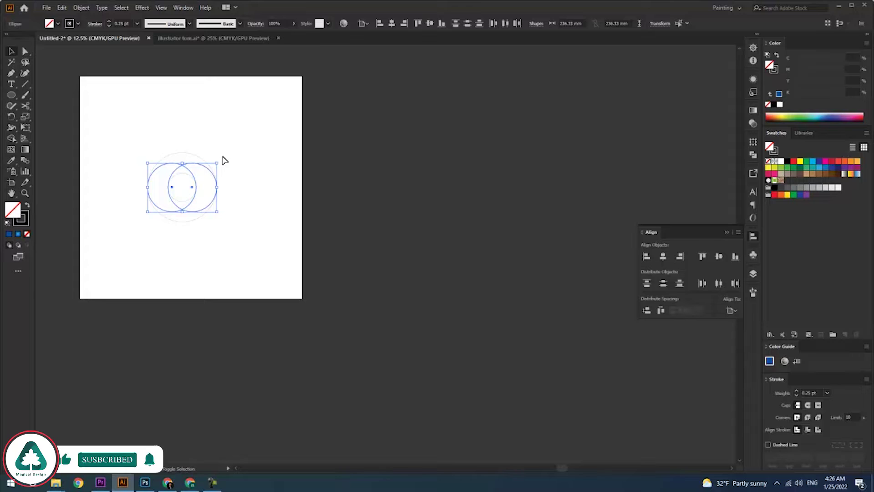
Rotate the pasted pair 90° into a flower pattern and move the whole cluster up.
{"action": "left_click_drag", "start_coordinate": [219, 158], "coordinate": [209, 212]}
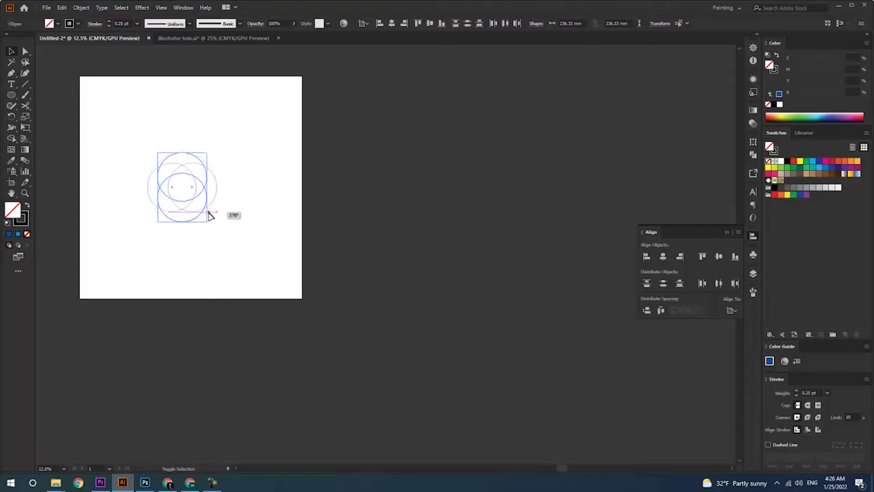
{"action": "left_click", "coordinate": [250, 212]}
{"action": "left_click_drag", "start_coordinate": [132, 131], "coordinate": [229, 230]}
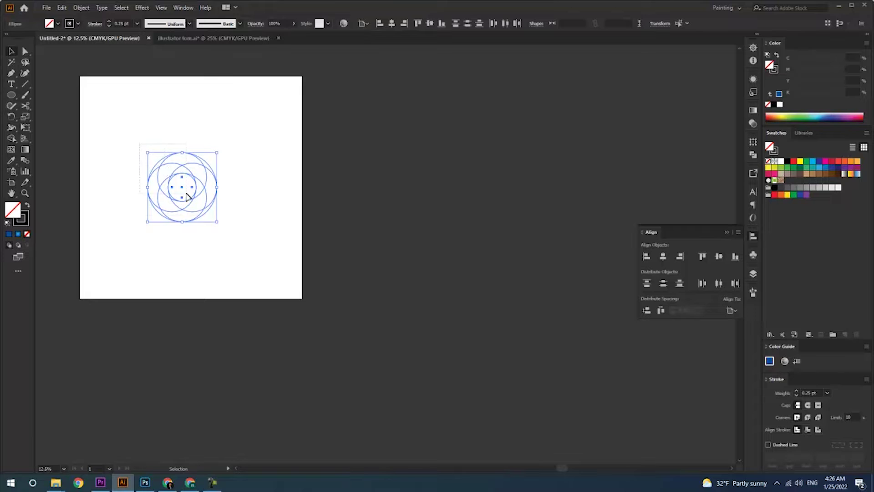
{"action": "left_click_drag", "start_coordinate": [193, 203], "coordinate": [214, 146]}
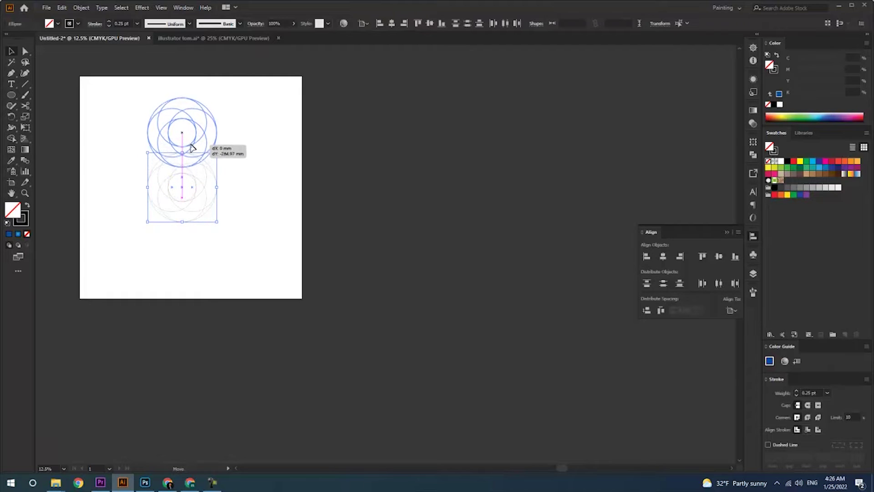
Duplicate the circle cluster in place and move the copy down so it overlaps the top cluster.
{"action": "left_click", "coordinate": [62, 8]}
{"action": "left_click", "coordinate": [69, 53]}
{"action": "left_click", "coordinate": [47, 8]}
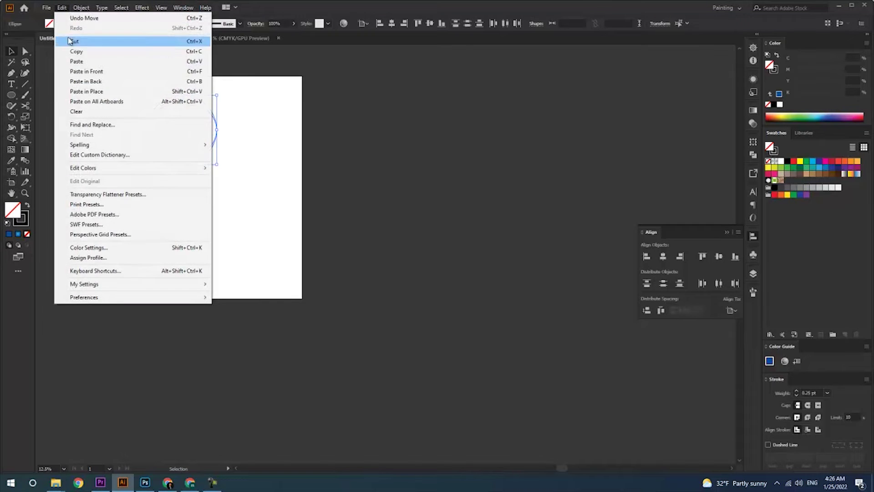
{"action": "left_click", "coordinate": [77, 71]}
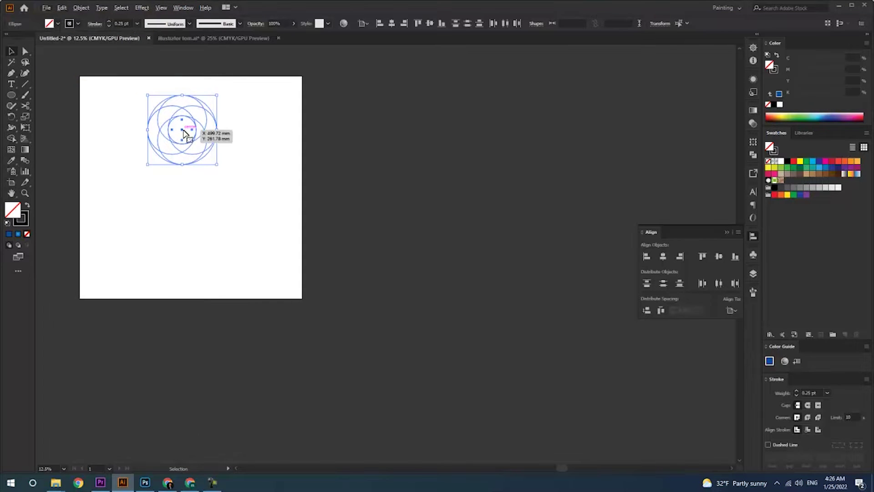
{"action": "left_click_drag", "start_coordinate": [184, 137], "coordinate": [182, 203]}
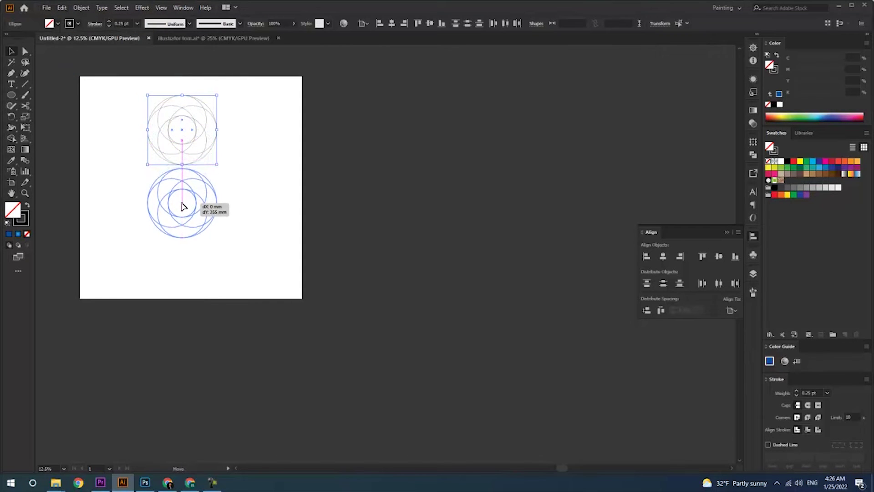
{"action": "left_click_drag", "start_coordinate": [182, 203], "coordinate": [181, 183]}
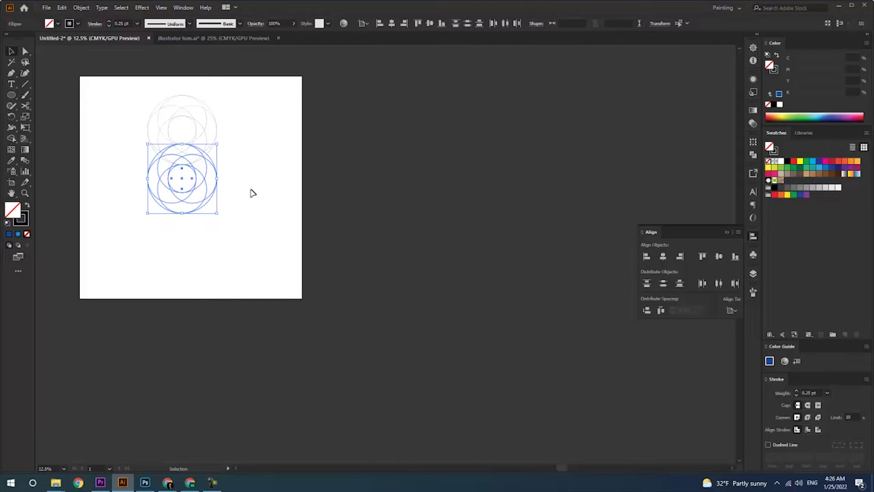
Marquee-select every circle of the 8, deleting a stray sideways copy.
{"action": "left_click", "coordinate": [258, 156]}
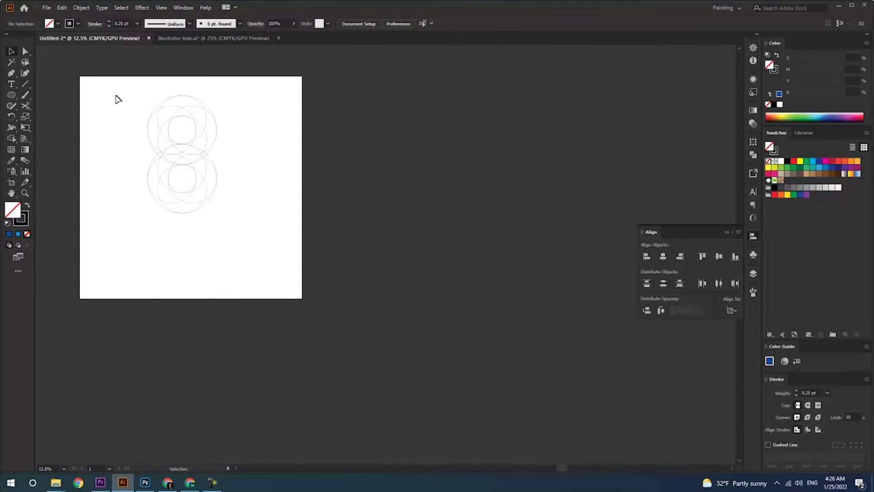
{"action": "left_click_drag", "start_coordinate": [231, 197], "coordinate": [232, 198]}
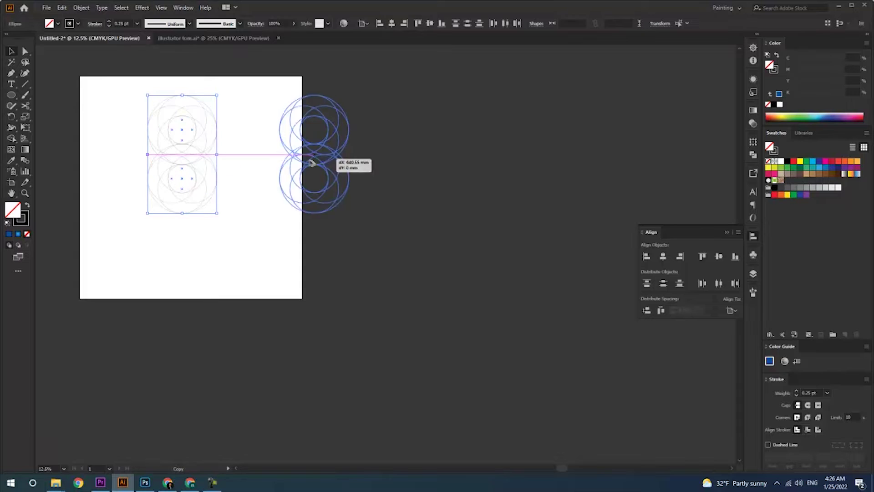
{"action": "left_click_drag", "start_coordinate": [188, 162], "coordinate": [370, 162]}
{"action": "key", "text": "Delete"}
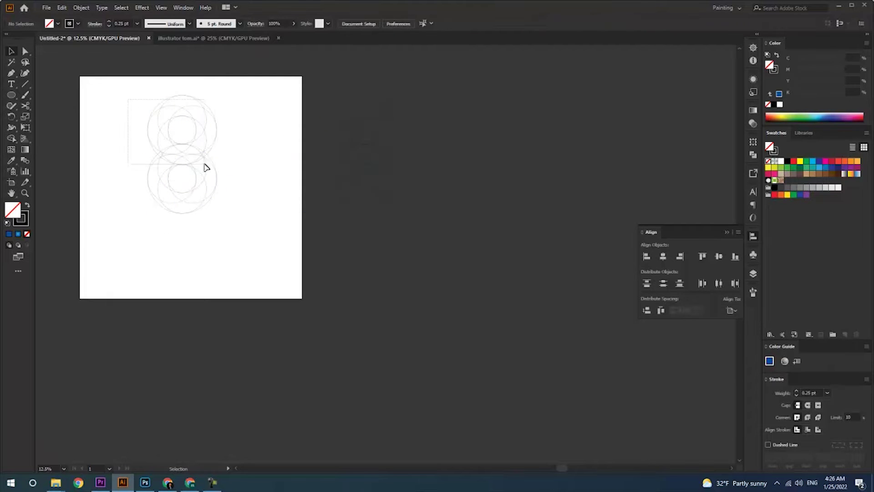
{"action": "left_click_drag", "start_coordinate": [128, 98], "coordinate": [226, 199]}
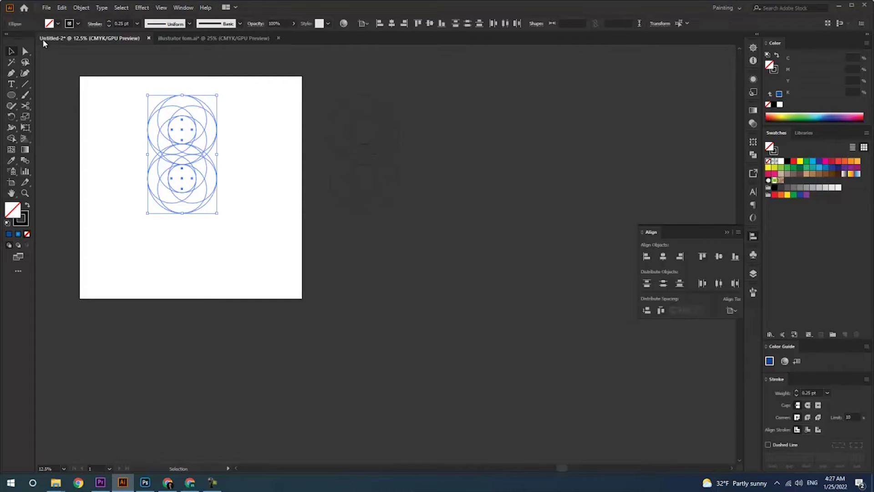
With Shape Builder, merge the upper crescent regions and the S-shaped central band.
{"action": "left_click", "coordinate": [11, 140]}
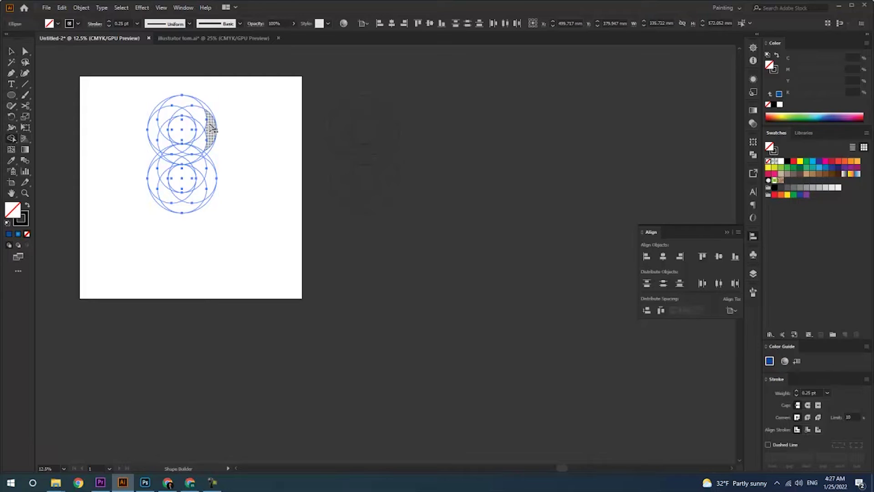
{"action": "left_click_drag", "start_coordinate": [213, 137], "coordinate": [199, 155]}
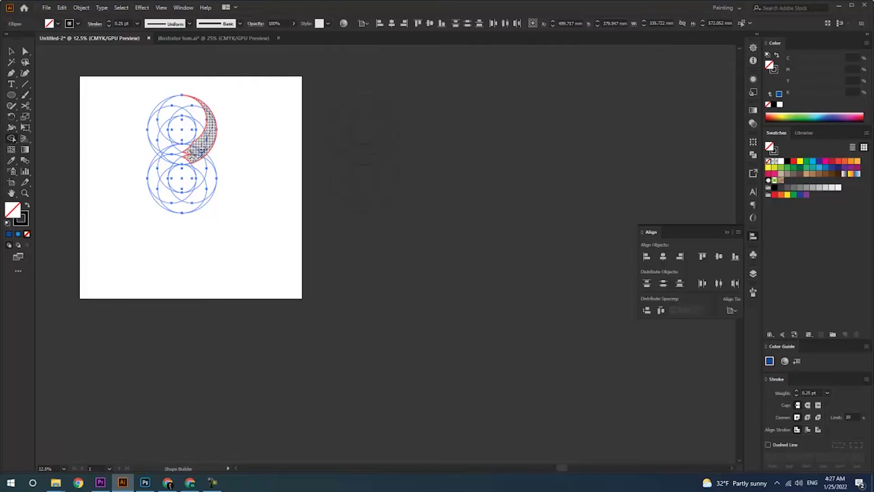
{"action": "left_click_drag", "start_coordinate": [194, 148], "coordinate": [161, 159]}
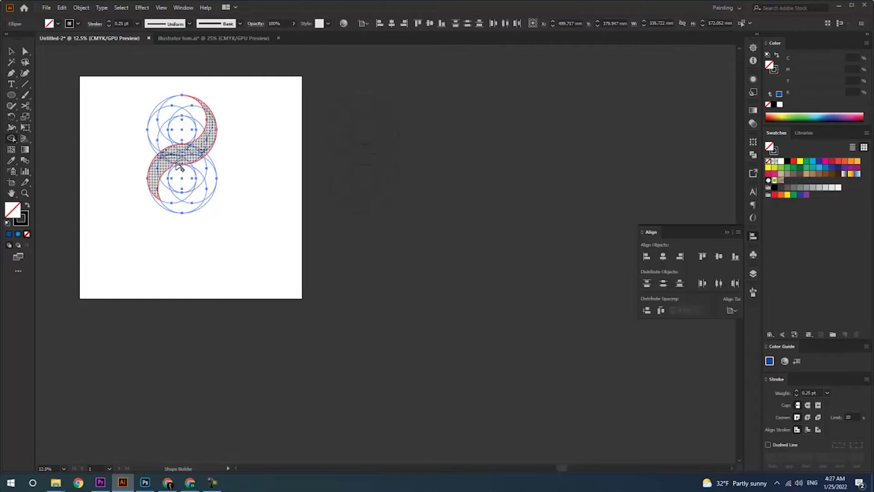
{"action": "left_click_drag", "start_coordinate": [178, 168], "coordinate": [179, 169]}
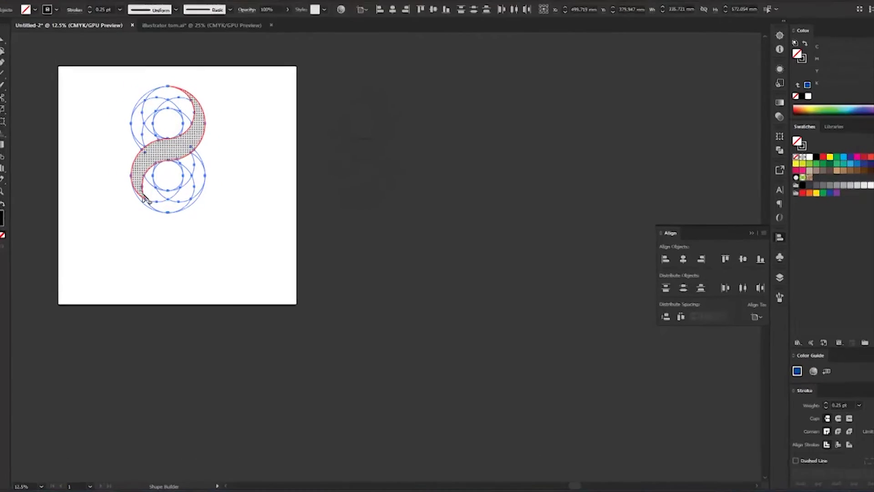
{"action": "left_click", "coordinate": [155, 191], "text": "alt"}
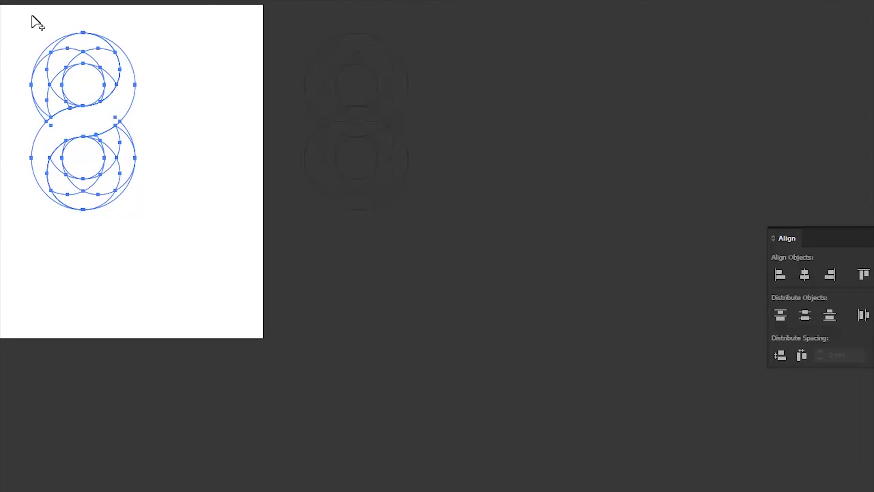
{"action": "mouse_move", "coordinate": [113, 71]}
{"action": "left_mouse_down"}
{"action": "mouse_move", "coordinate": [62, 45]}
{"action": "mouse_move", "coordinate": [116, 93]}
{"action": "left_mouse_up"}
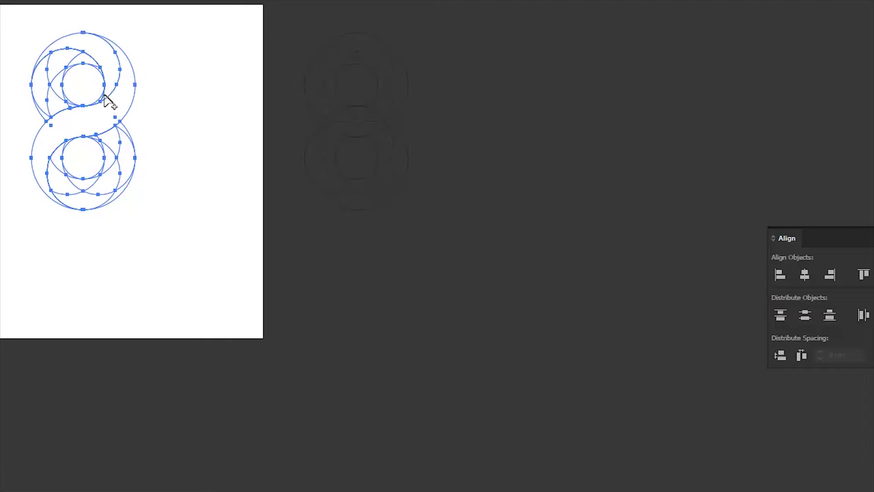
Zoom in and merge the upper-left, left, lower-left and right arc pieces into crescents.
{"action": "key", "text": "ctrl+plus"}
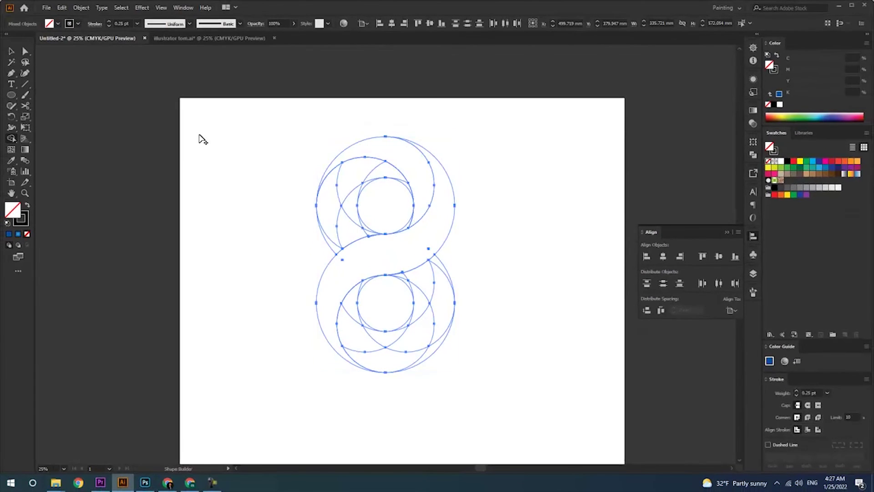
{"action": "left_click_drag", "start_coordinate": [507, 261], "coordinate": [422, 230]}
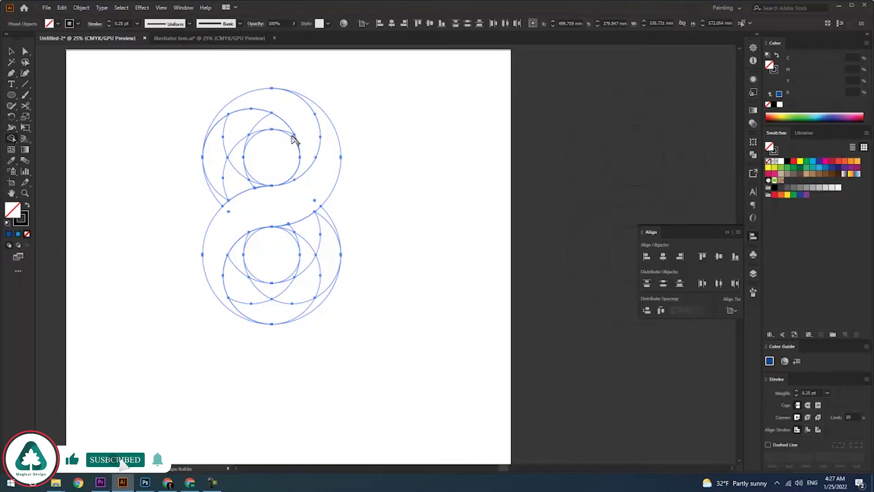
{"action": "left_click_drag", "start_coordinate": [288, 132], "coordinate": [221, 194]}
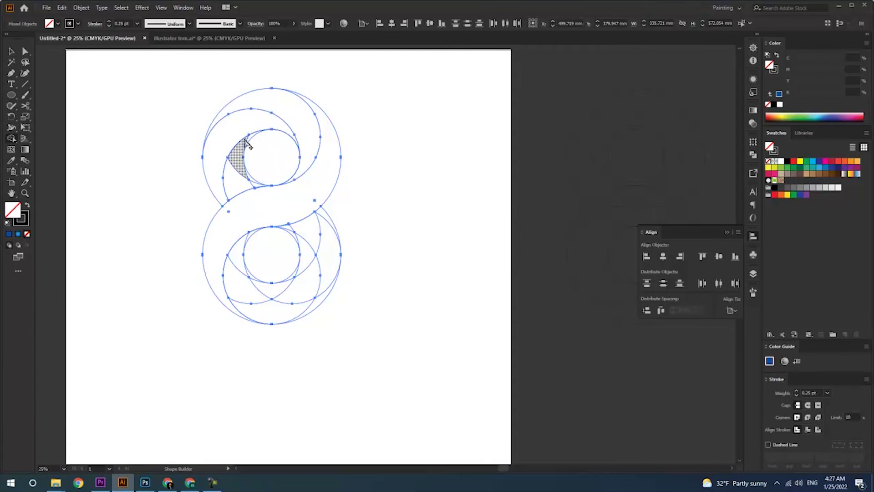
{"action": "left_click_drag", "start_coordinate": [251, 140], "coordinate": [255, 191]}
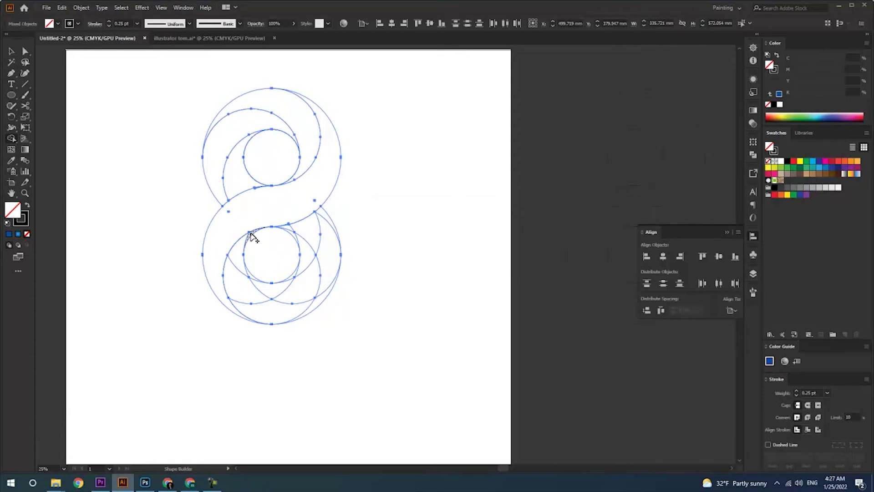
{"action": "mouse_move", "coordinate": [241, 268]}
{"action": "left_mouse_down"}
{"action": "mouse_move", "coordinate": [244, 280]}
{"action": "mouse_move", "coordinate": [292, 282]}
{"action": "left_mouse_up"}
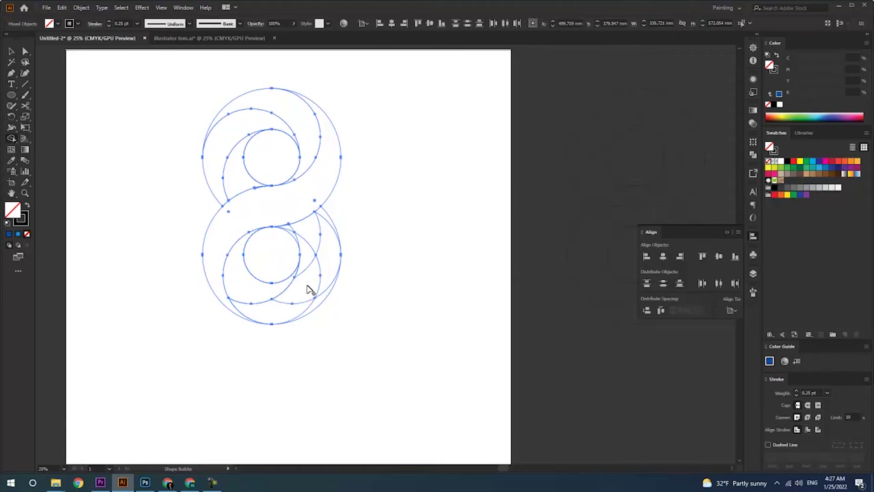
{"action": "mouse_move", "coordinate": [320, 208]}
{"action": "left_mouse_down"}
{"action": "mouse_move", "coordinate": [318, 284]}
{"action": "mouse_move", "coordinate": [300, 308]}
{"action": "mouse_move", "coordinate": [313, 305]}
{"action": "mouse_move", "coordinate": [320, 280]}
{"action": "left_mouse_up"}
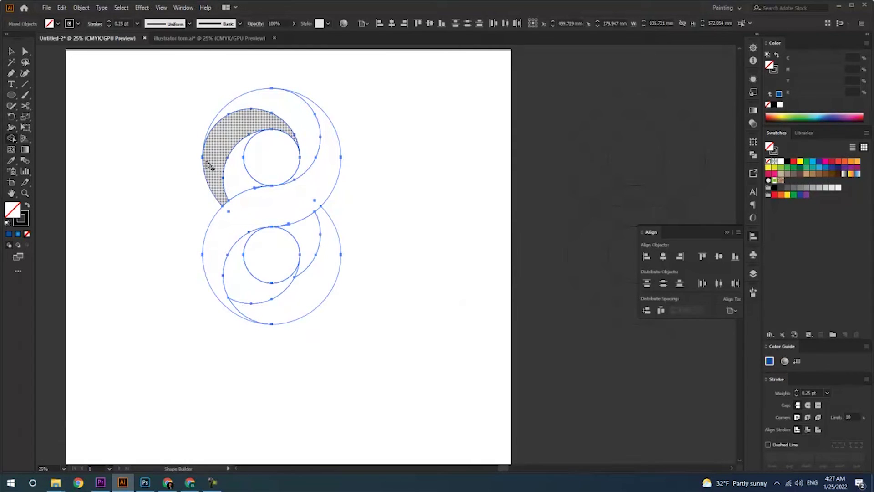
Merge the remaining left and bottom-right lower crescent regions into single shapes.
{"action": "key", "text": "v"}
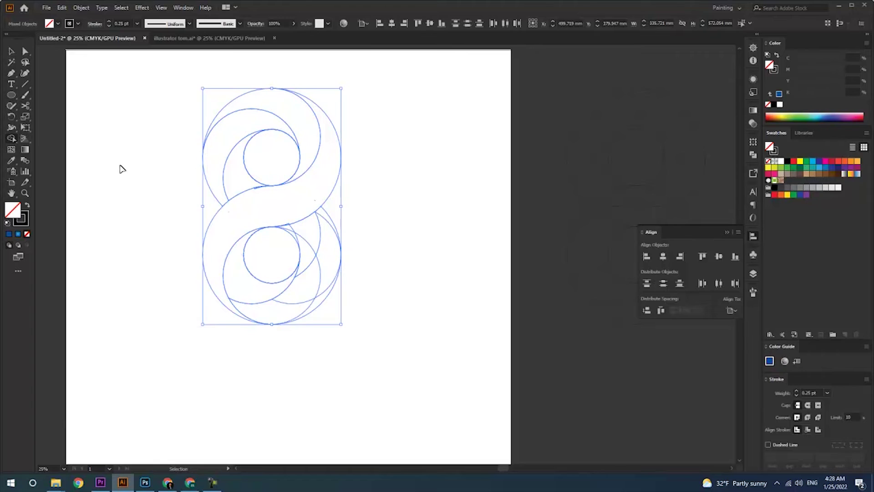
{"action": "key", "text": "shift+m"}
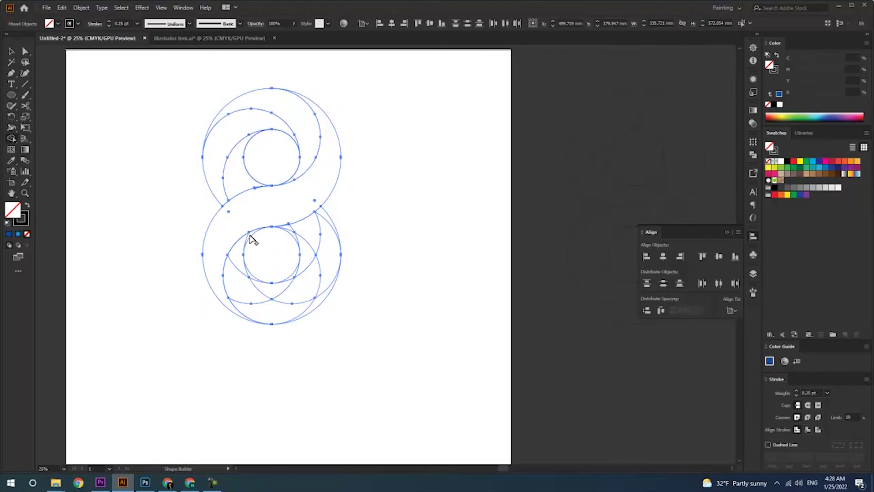
{"action": "mouse_move", "coordinate": [249, 237]}
{"action": "left_mouse_down"}
{"action": "mouse_move", "coordinate": [240, 286]}
{"action": "mouse_move", "coordinate": [250, 315]}
{"action": "left_mouse_up"}
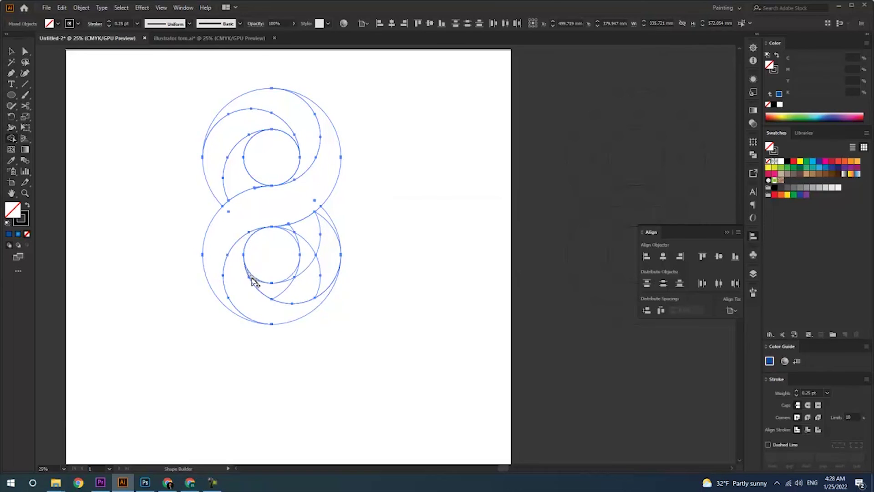
{"action": "mouse_move", "coordinate": [254, 280]}
{"action": "left_mouse_down"}
{"action": "mouse_move", "coordinate": [294, 294]}
{"action": "mouse_move", "coordinate": [326, 275]}
{"action": "left_mouse_up"}
{"action": "left_click_drag", "start_coordinate": [334, 232], "coordinate": [334, 230]}
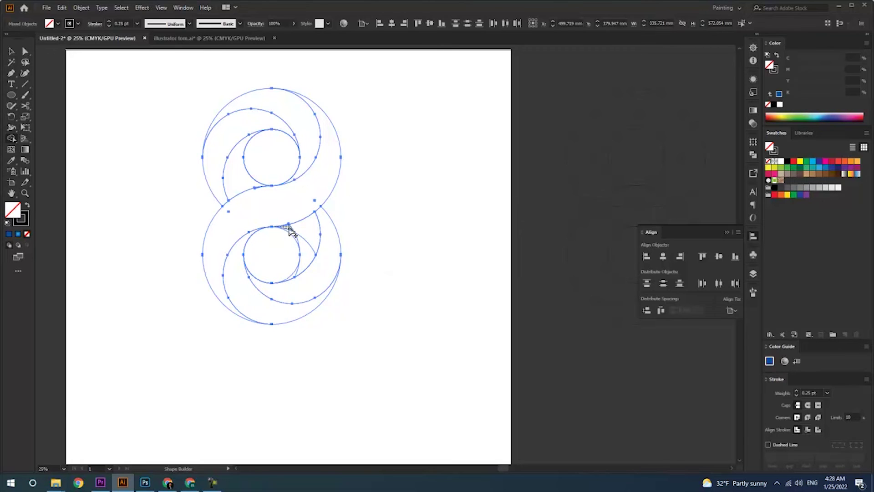
{"action": "left_click", "coordinate": [296, 239]}
Inspect the small stray segments and crescent paths near the middle of the 8.
{"action": "key", "text": "v"}
{"action": "left_click", "coordinate": [127, 105]}
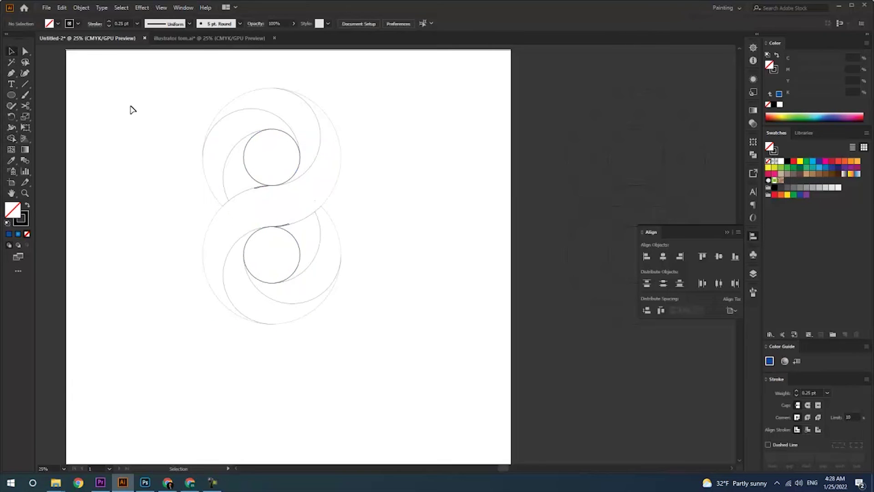
{"action": "left_click", "coordinate": [258, 189]}
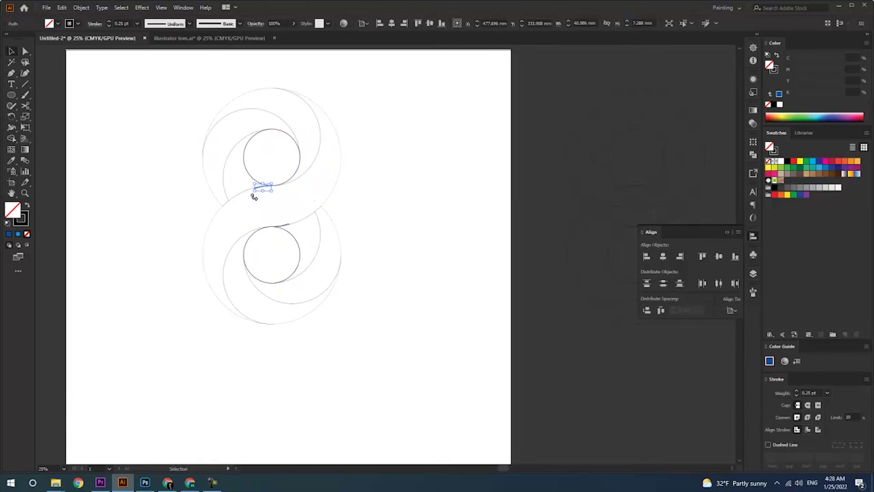
{"action": "left_click", "coordinate": [256, 192]}
{"action": "left_click", "coordinate": [259, 192]}
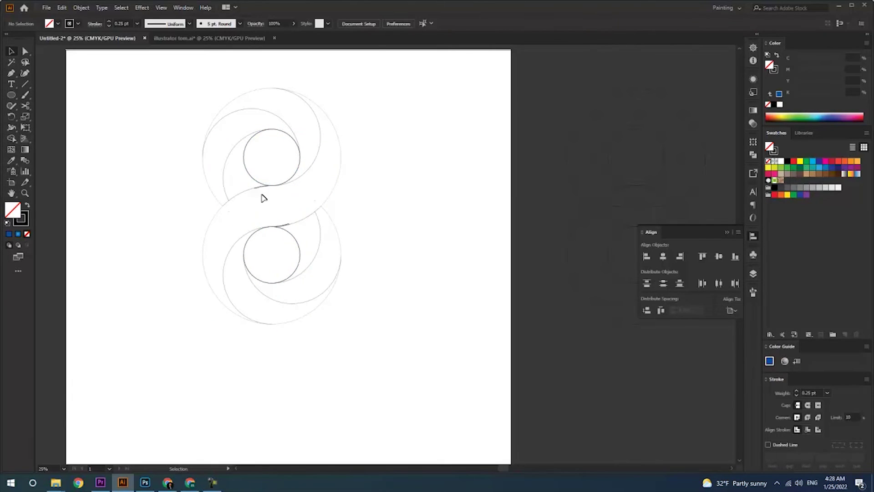
{"action": "left_click", "coordinate": [262, 189]}
{"action": "left_click", "coordinate": [260, 189]}
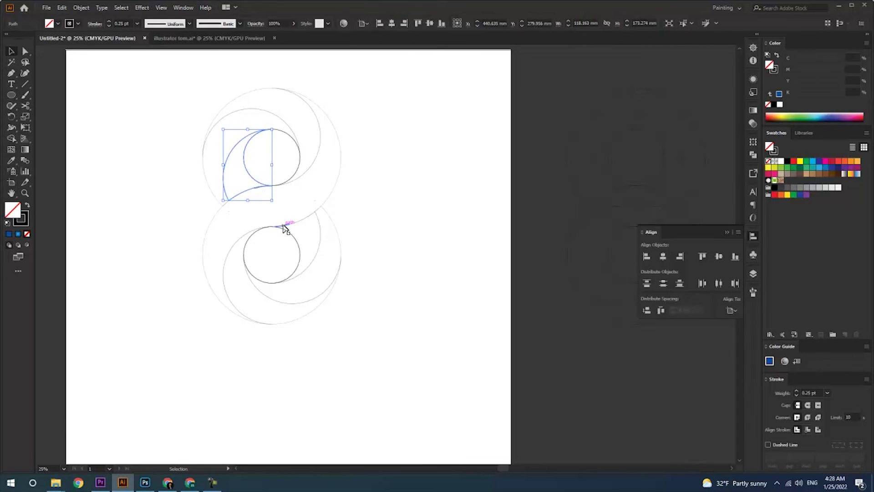
{"action": "left_click", "coordinate": [283, 227]}
{"action": "left_click", "coordinate": [295, 241]}
{"action": "left_click", "coordinate": [288, 225]}
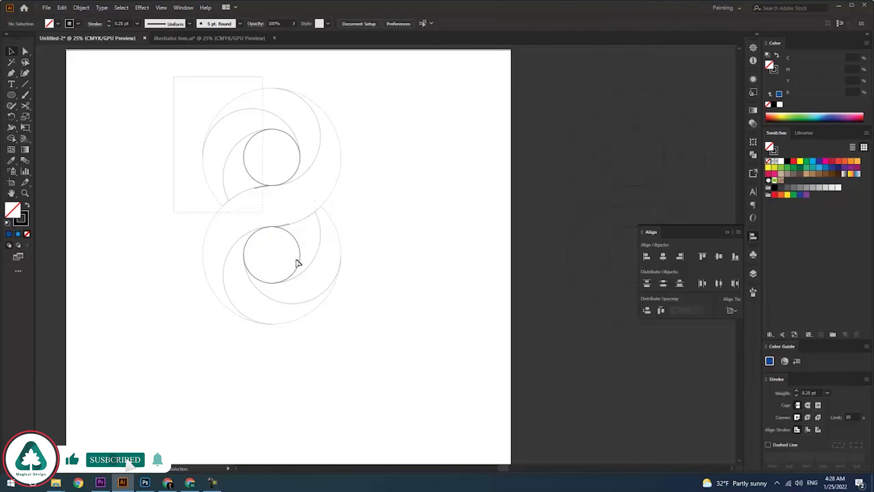
Select all the figure-8 paths and set their stroke to None.
{"action": "left_click_drag", "start_coordinate": [174, 77], "coordinate": [346, 337]}
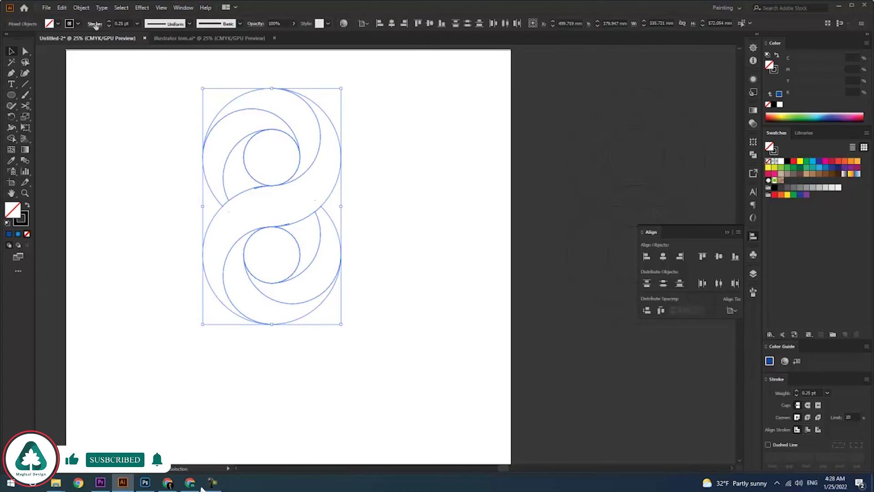
{"action": "left_click", "coordinate": [78, 23]}
{"action": "left_click", "coordinate": [6, 38]}
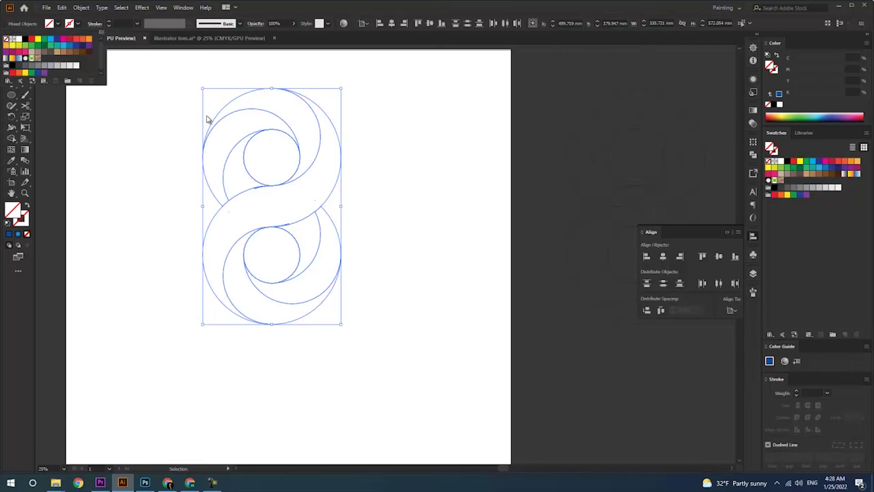
{"action": "left_click", "coordinate": [135, 131]}
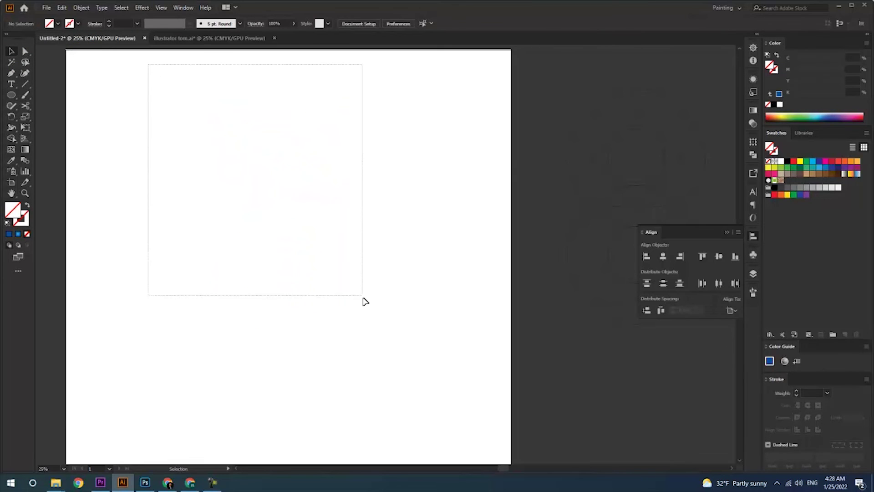
Reselect all the figure-8 paths and give them a 0.25 pt stroke weight.
{"action": "left_click_drag", "start_coordinate": [149, 64], "coordinate": [384, 344]}
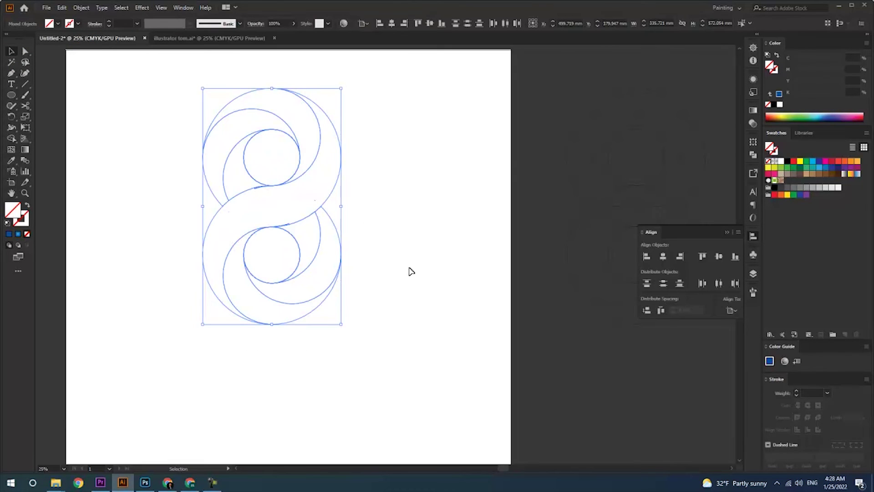
{"action": "left_click", "coordinate": [424, 260]}
{"action": "left_click_drag", "start_coordinate": [157, 97], "coordinate": [357, 338]}
{"action": "left_click", "coordinate": [111, 21]}
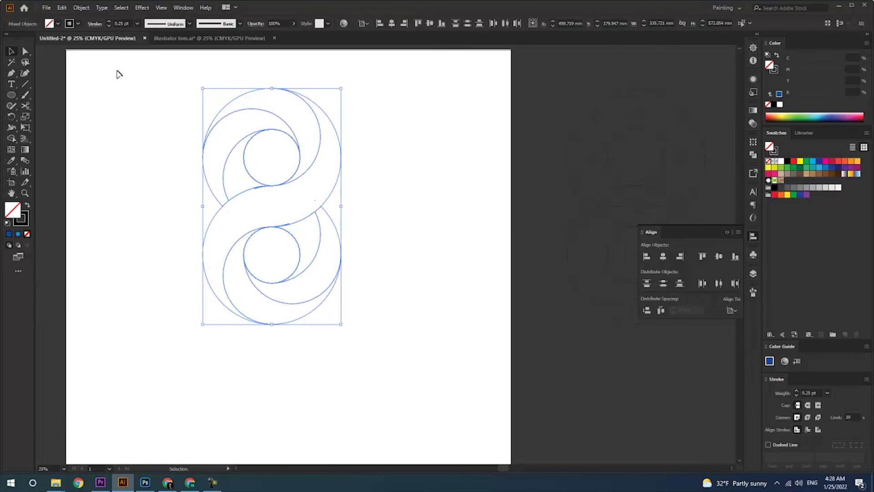
{"action": "left_click", "coordinate": [117, 74]}
Fill the central S shape with the blue gradient and eyedrop it onto the upper outer piece.
{"action": "left_click", "coordinate": [340, 172]}
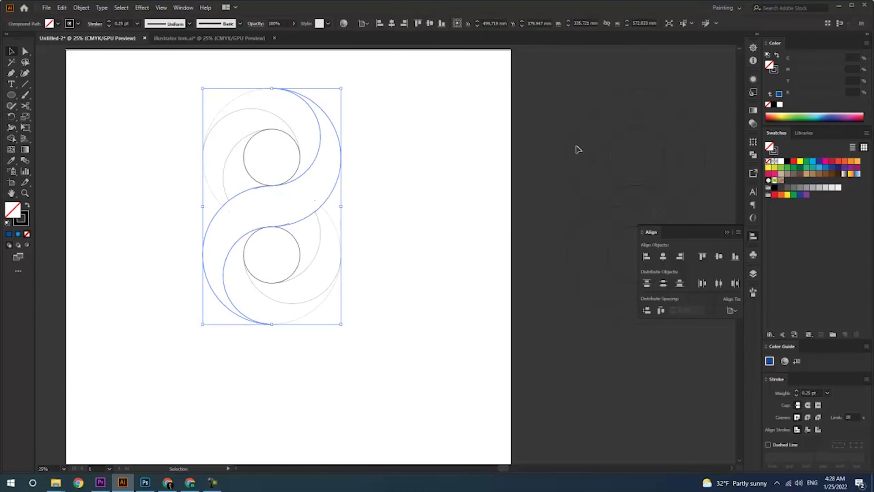
{"action": "left_click", "coordinate": [753, 110]}
{"action": "left_click", "coordinate": [703, 180]}
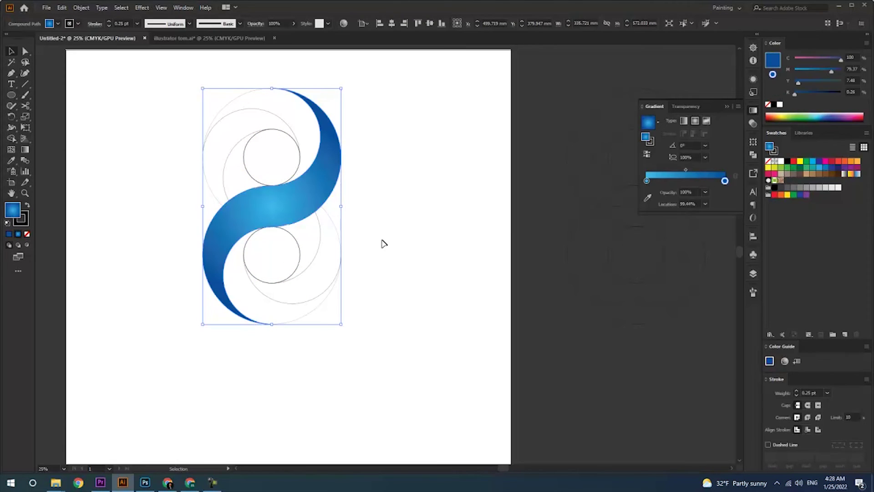
{"action": "left_click", "coordinate": [360, 191]}
{"action": "left_click", "coordinate": [320, 128]}
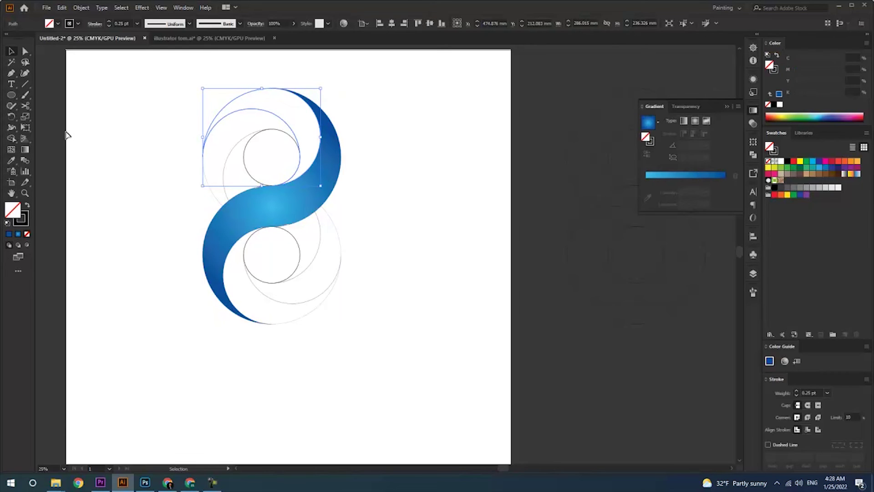
{"action": "left_click", "coordinate": [11, 160]}
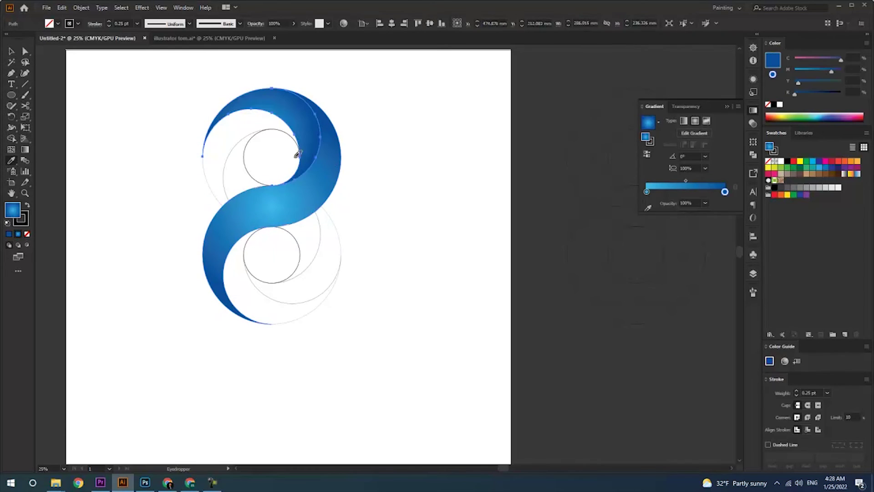
{"action": "left_click", "coordinate": [314, 159]}
{"action": "left_click", "coordinate": [11, 51]}
Eyedrop the blue gradient onto the two unfilled crescents in the upper loop.
{"action": "left_click", "coordinate": [89, 109]}
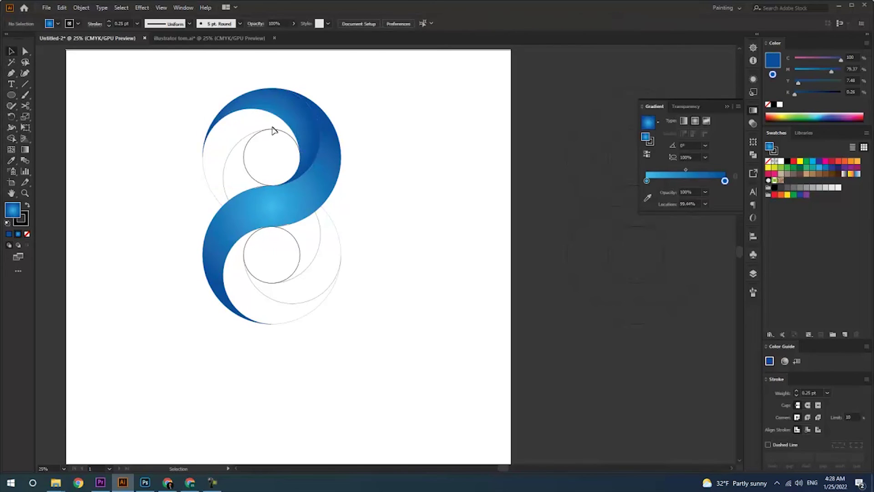
{"action": "left_click", "coordinate": [250, 137]}
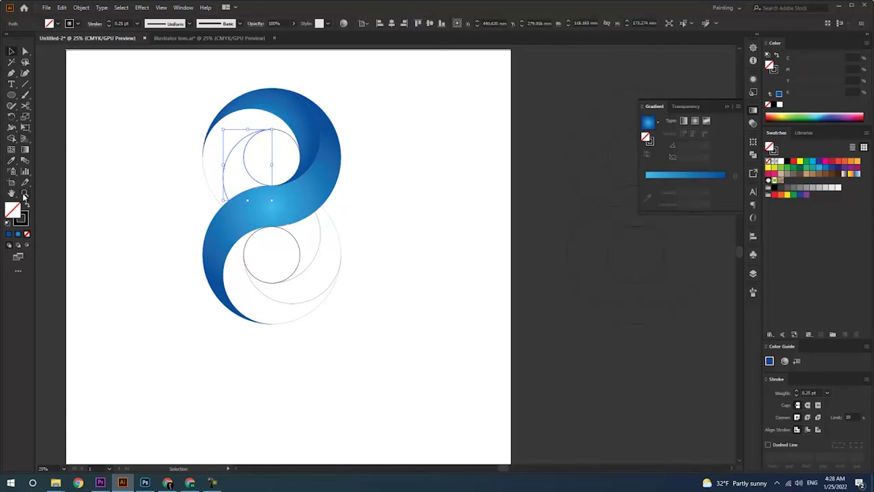
{"action": "left_click", "coordinate": [206, 152]}
{"action": "left_click", "coordinate": [216, 197]}
{"action": "left_click", "coordinate": [13, 159]}
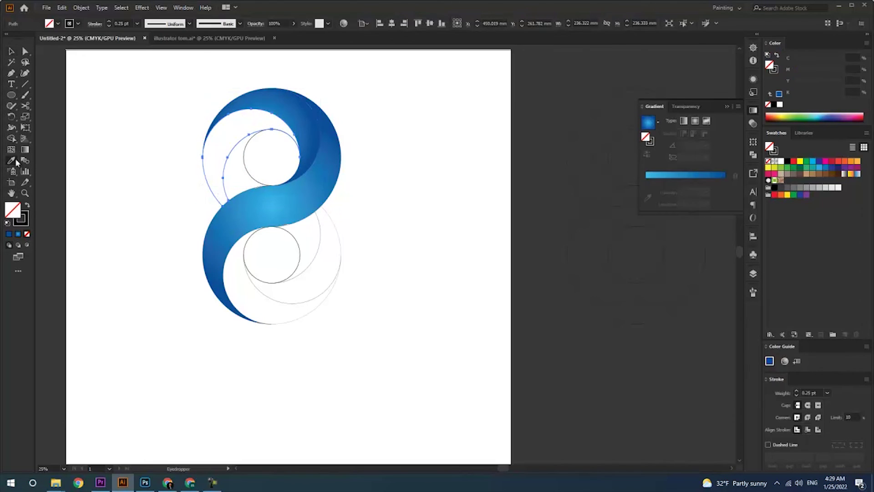
{"action": "left_click", "coordinate": [302, 94]}
{"action": "left_click", "coordinate": [10, 52]}
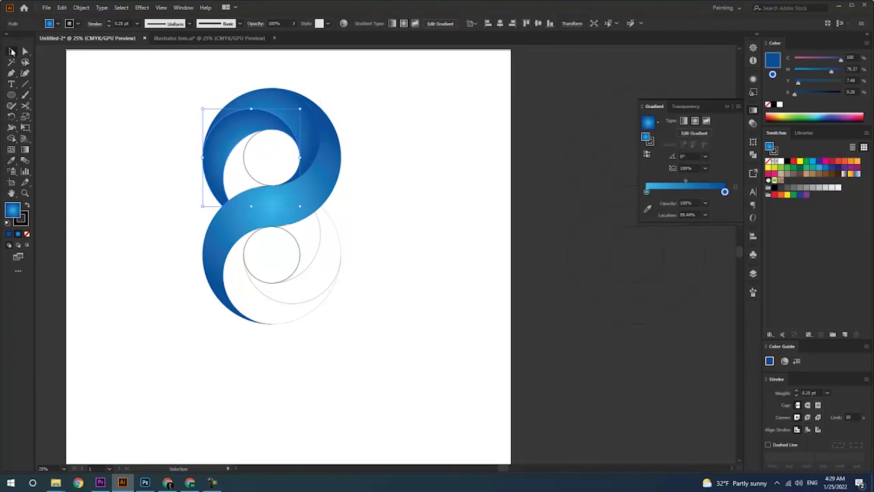
{"action": "left_click", "coordinate": [280, 173]}
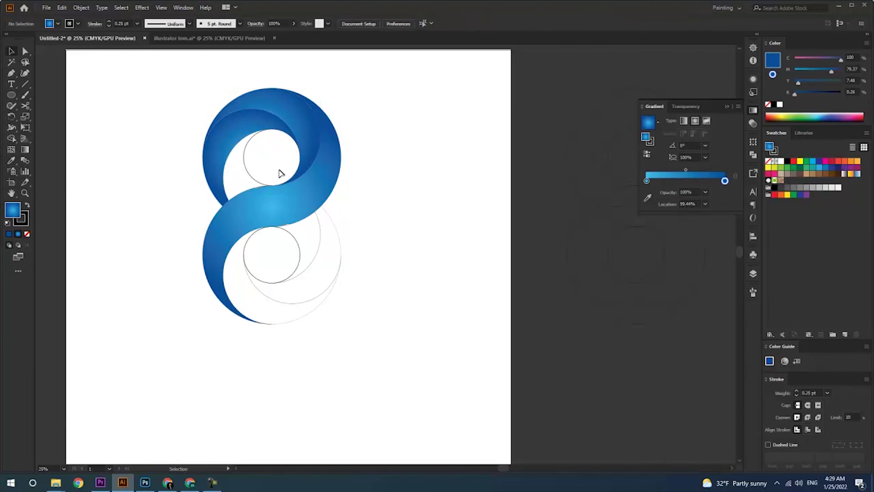
{"action": "left_click", "coordinate": [231, 159]}
{"action": "left_click", "coordinate": [11, 161]}
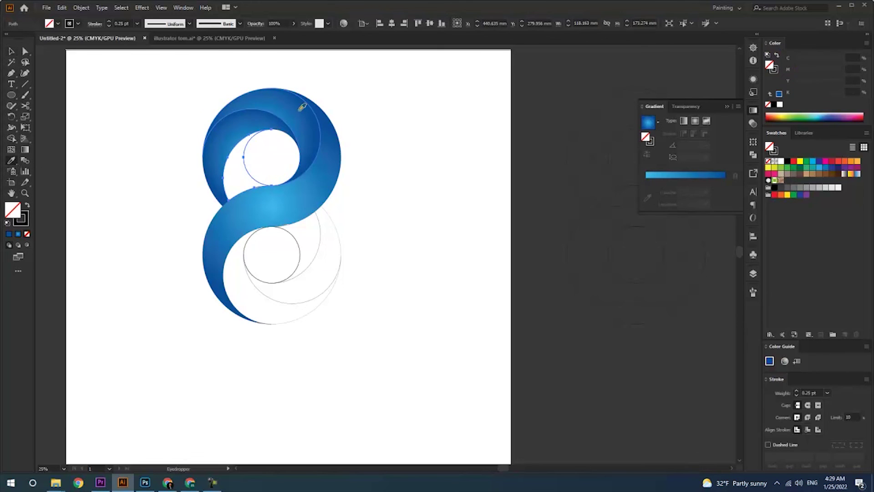
{"action": "left_click", "coordinate": [254, 122]}
{"action": "left_click", "coordinate": [11, 52]}
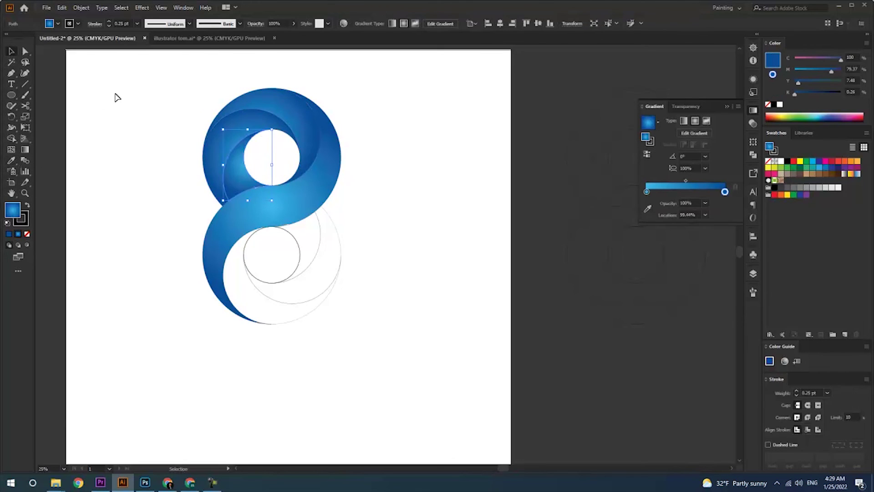
Eyedrop the blue gradient onto the lower crescent and the next unfilled lower piece.
{"action": "left_click", "coordinate": [115, 94]}
{"action": "left_click", "coordinate": [264, 295]}
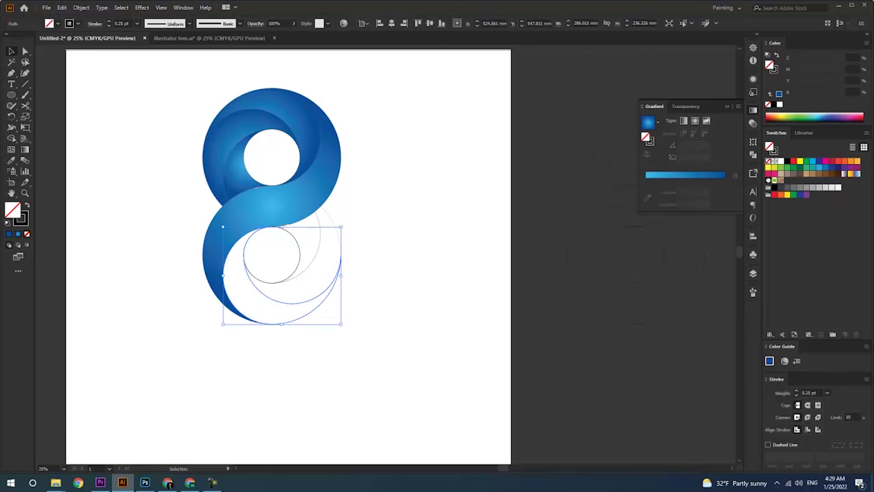
{"action": "left_click", "coordinate": [11, 161]}
{"action": "left_click", "coordinate": [296, 116]}
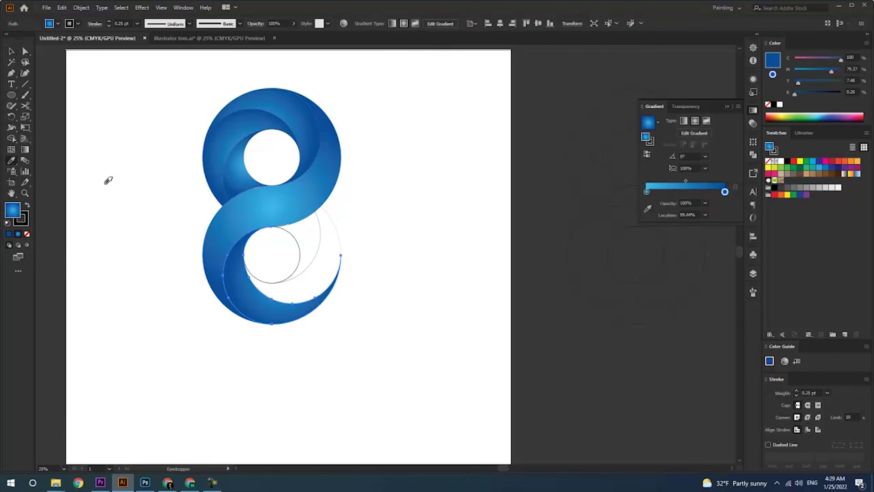
{"action": "left_click", "coordinate": [11, 52]}
{"action": "left_click", "coordinate": [99, 126]}
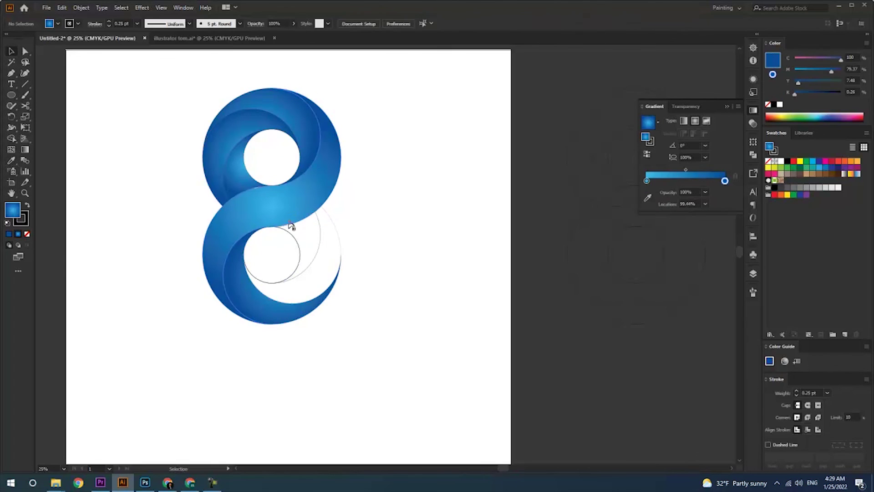
{"action": "left_click", "coordinate": [309, 271]}
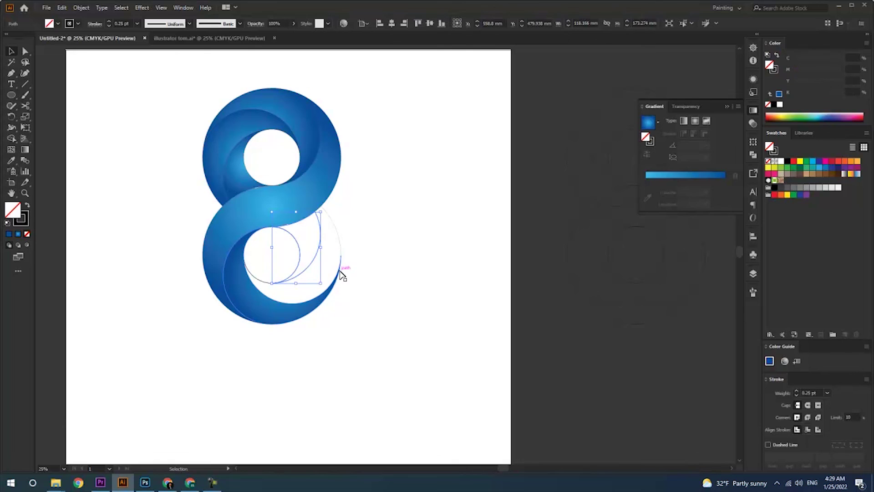
{"action": "left_click", "coordinate": [340, 273]}
{"action": "left_click", "coordinate": [341, 246]}
{"action": "left_click", "coordinate": [11, 161]}
{"action": "left_click", "coordinate": [267, 303]}
{"action": "left_click", "coordinate": [11, 51]}
Eyedrop the blue gradient onto the last unfilled lower piece.
{"action": "left_click", "coordinate": [335, 248]}
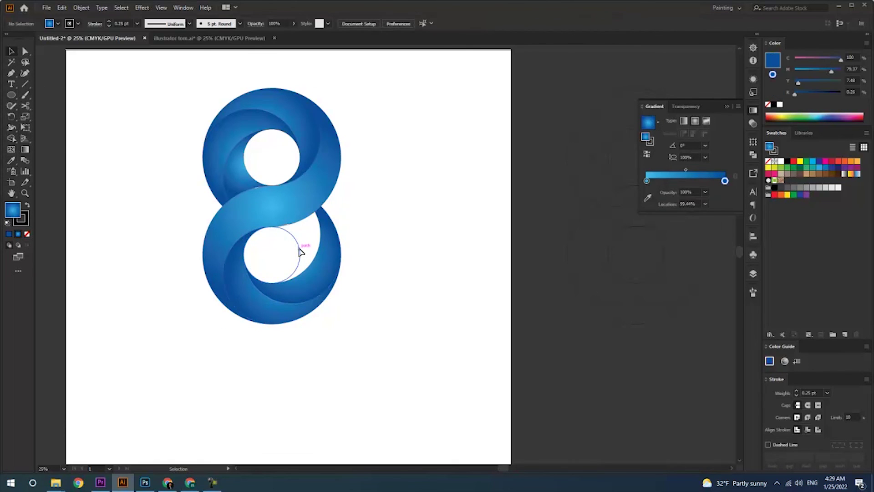
{"action": "left_click", "coordinate": [299, 251]}
{"action": "left_click", "coordinate": [321, 249]}
{"action": "left_click", "coordinate": [10, 160]}
{"action": "left_click", "coordinate": [326, 297]}
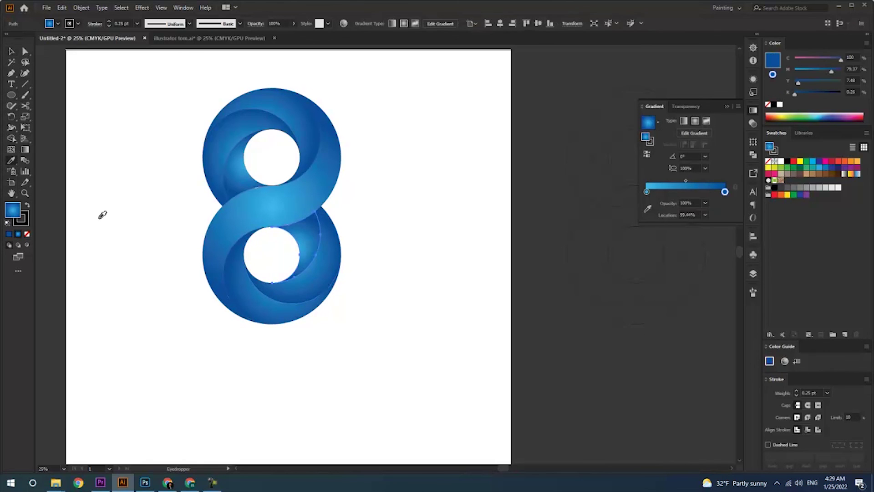
{"action": "left_click", "coordinate": [15, 51]}
Select the whole 8 and set its stroke to None.
{"action": "left_click_drag", "start_coordinate": [150, 76], "coordinate": [358, 350]}
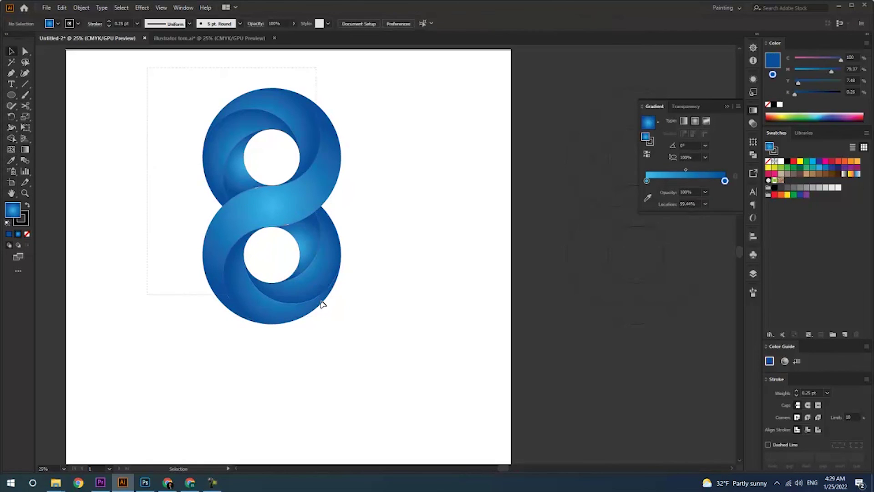
{"action": "left_click", "coordinate": [78, 23]}
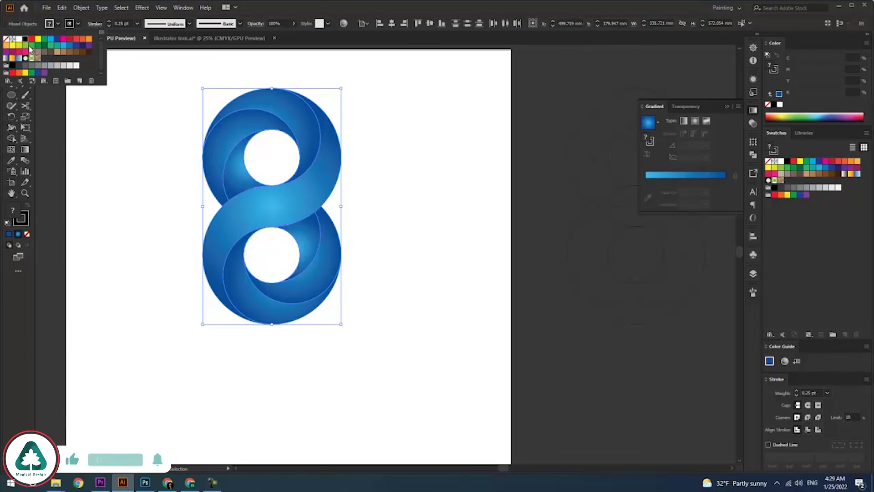
{"action": "left_click", "coordinate": [5, 39]}
{"action": "left_click", "coordinate": [69, 24]}
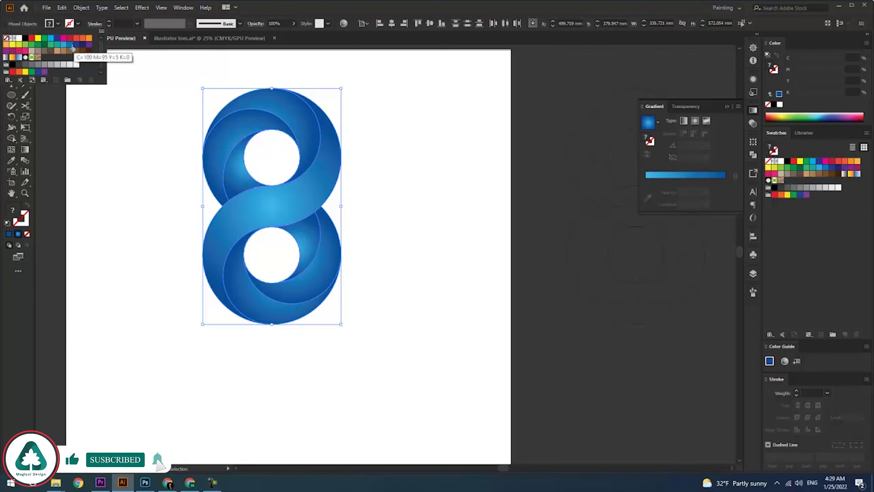
{"action": "left_click", "coordinate": [70, 47]}
{"action": "left_click", "coordinate": [131, 159]}
{"action": "left_click", "coordinate": [135, 167]}
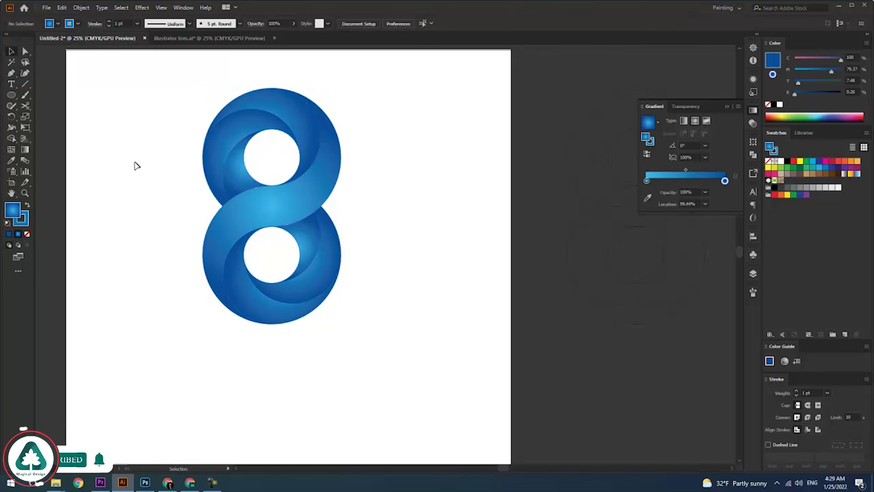
Zoom out and move the figure-8 to a new spot on the artboard.
{"action": "key", "text": "ctrl+minus"}
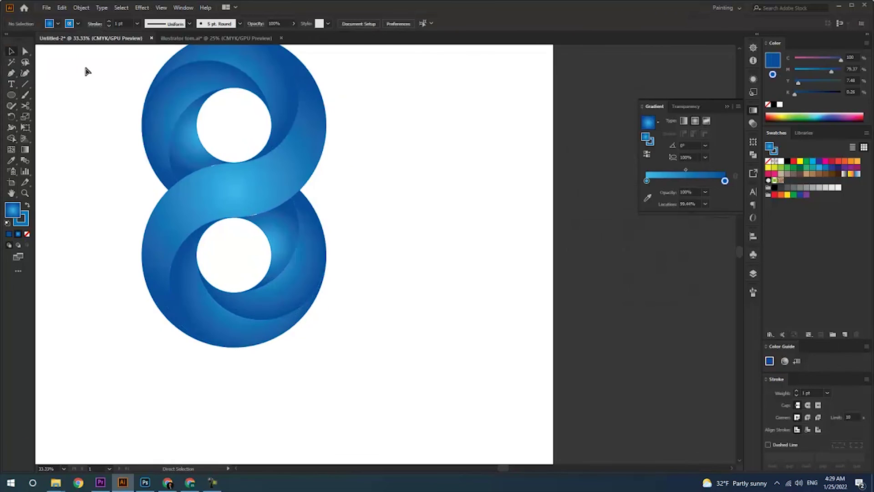
{"action": "mouse_move", "coordinate": [223, 135]}
{"action": "left_mouse_down"}
{"action": "mouse_move", "coordinate": [364, 314]}
{"action": "mouse_move", "coordinate": [339, 312]}
{"action": "left_mouse_up"}
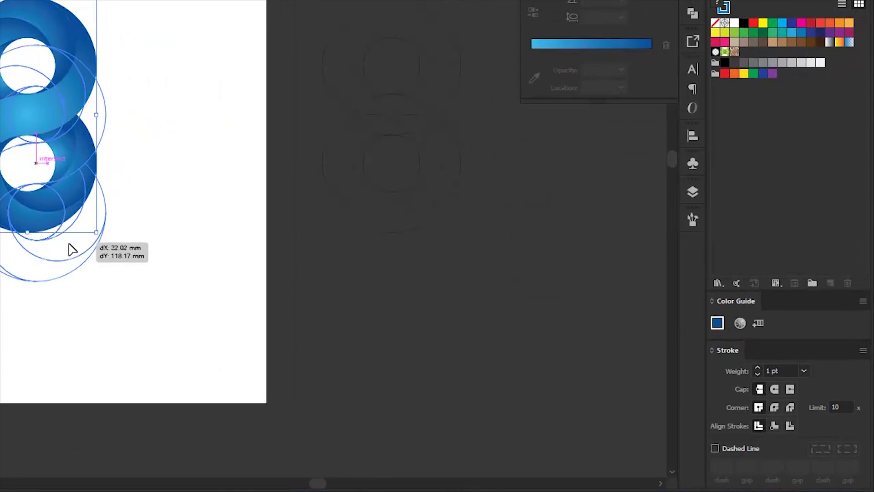
{"action": "left_click_drag", "start_coordinate": [71, 249], "coordinate": [72, 249]}
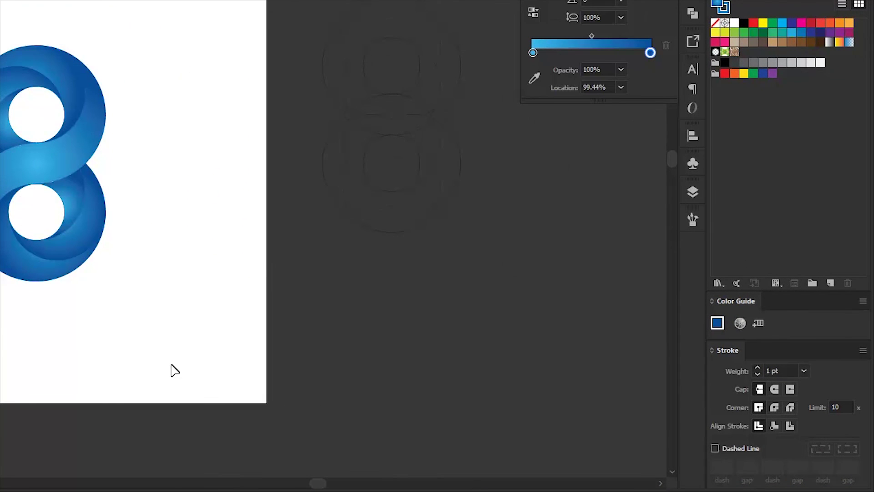